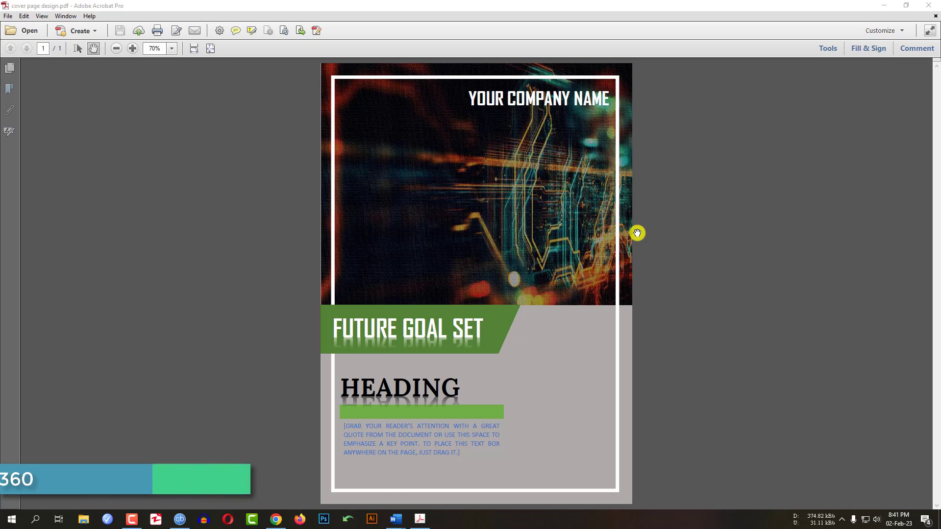
Minimize Adobe Acrobat so the blank Word document shows
{"action": "left_click", "coordinate": [893, 5]}
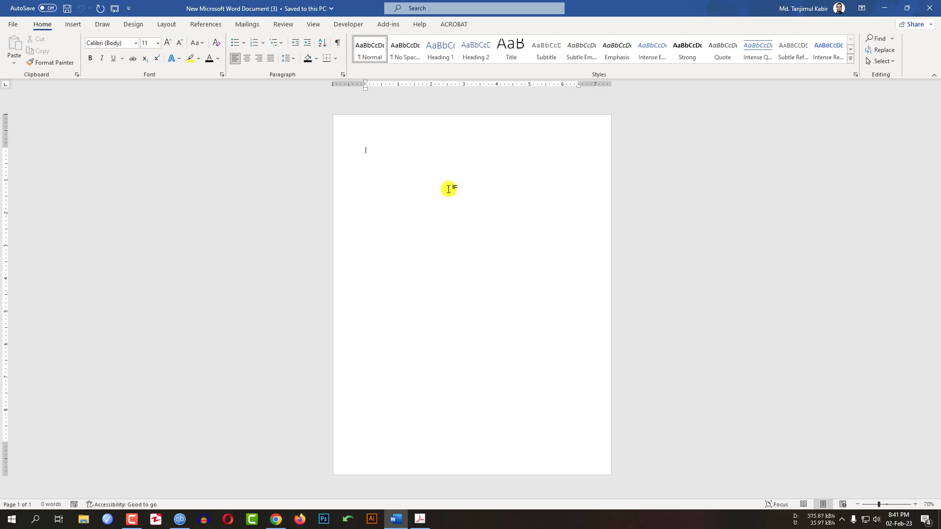
Set the page size to A4
{"action": "left_click", "coordinate": [167, 24]}
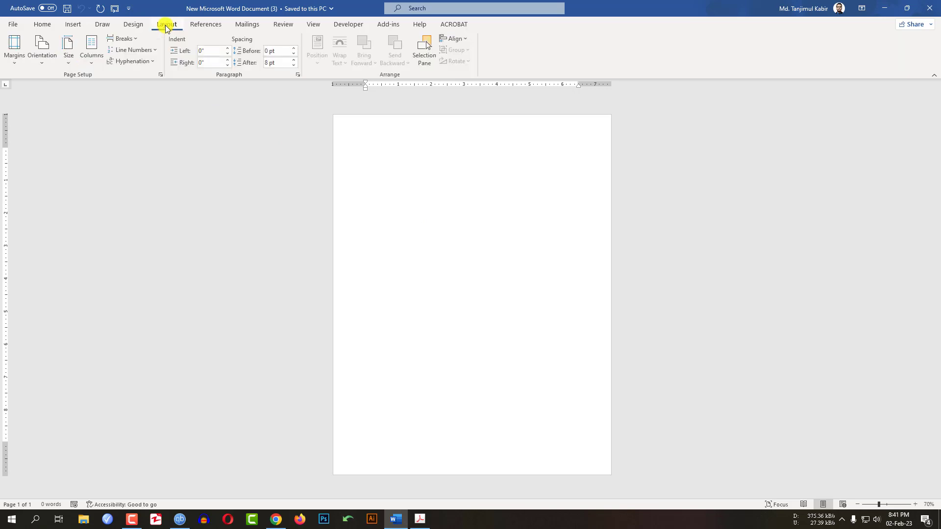
{"action": "left_click", "coordinate": [70, 58]}
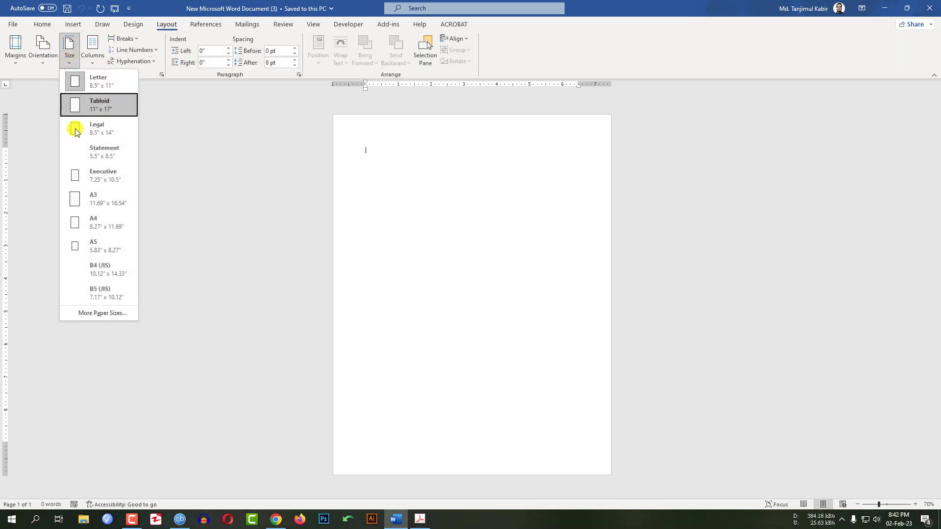
{"action": "left_click", "coordinate": [93, 224]}
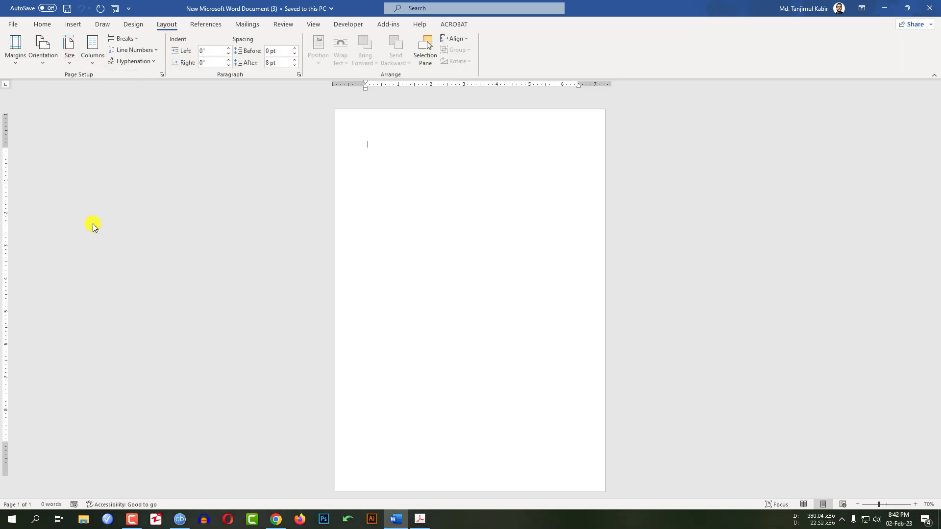
Give the page a Light Gray, Background 2, Darker 25% page color
{"action": "left_click", "coordinate": [134, 24]}
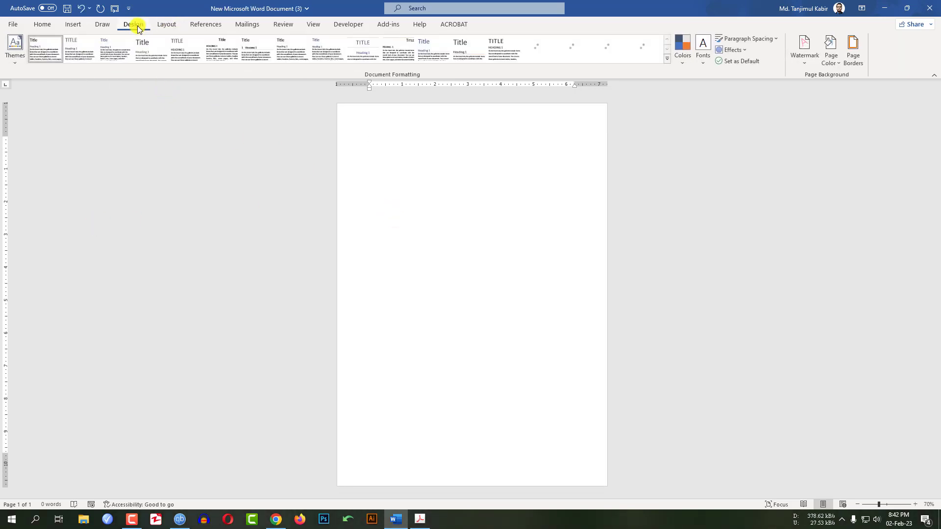
{"action": "left_click", "coordinate": [834, 62]}
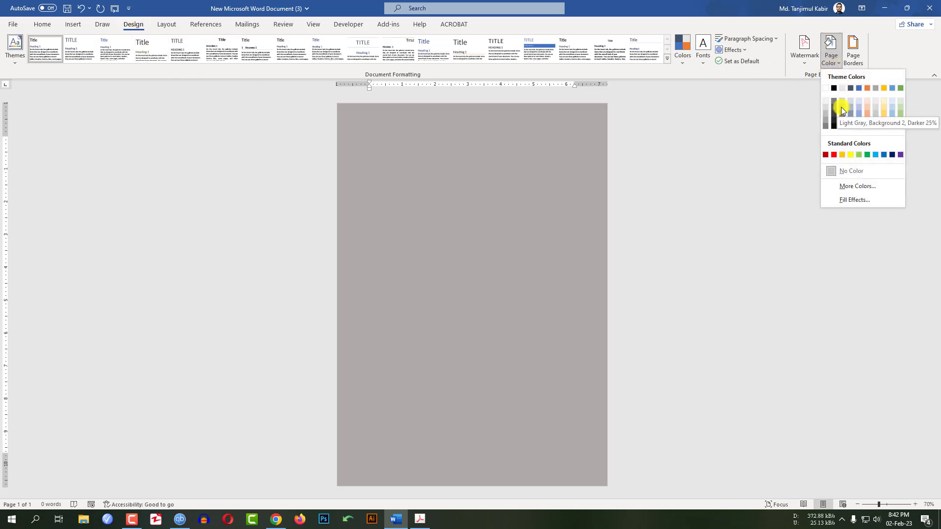
{"action": "left_click", "coordinate": [841, 108]}
{"action": "left_click", "coordinate": [80, 25]}
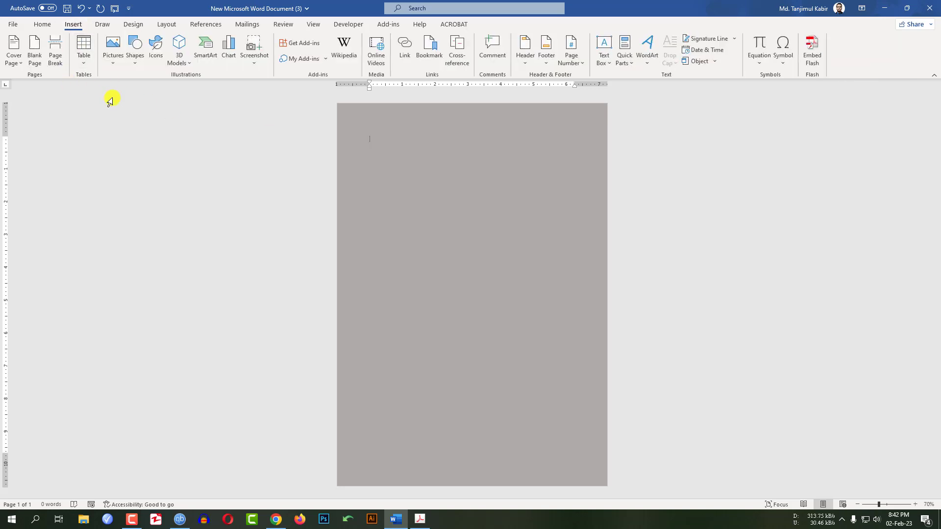
Draw a Frame shape covering nearly the whole page and thin its border
{"action": "left_click", "coordinate": [136, 62]}
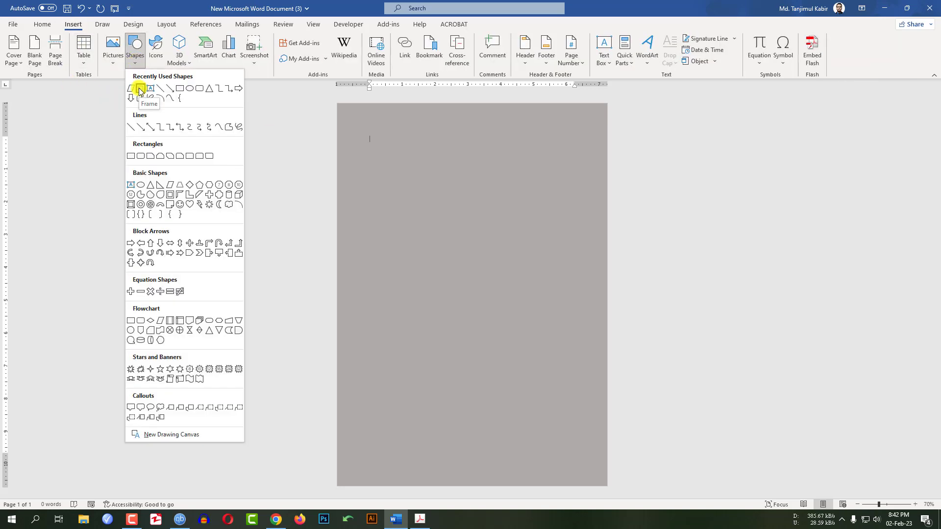
{"action": "left_click", "coordinate": [141, 90]}
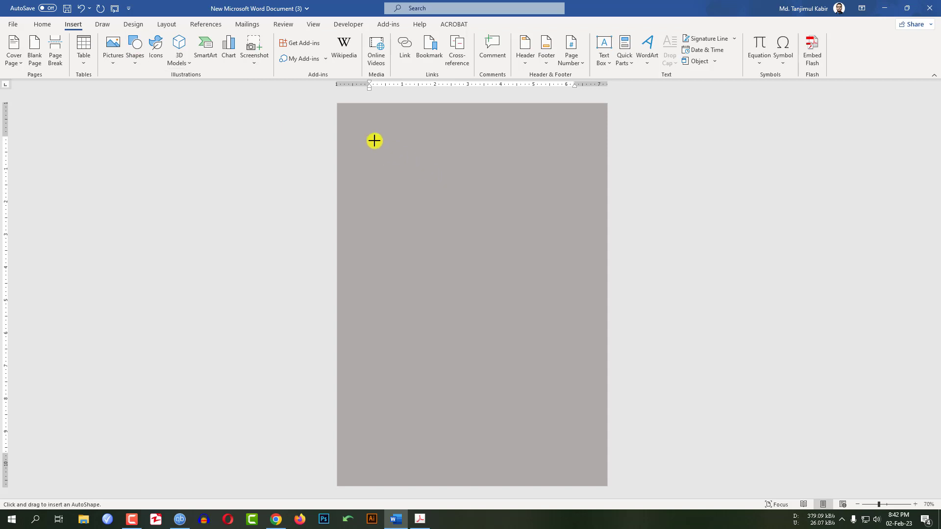
{"action": "left_click_drag", "start_coordinate": [357, 118], "coordinate": [597, 477]}
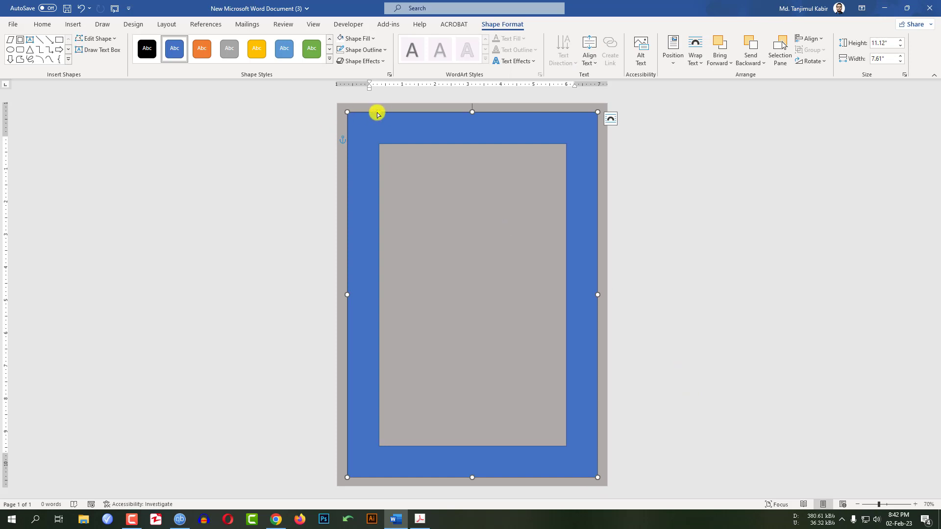
{"action": "left_click_drag", "start_coordinate": [380, 115], "coordinate": [352, 112]}
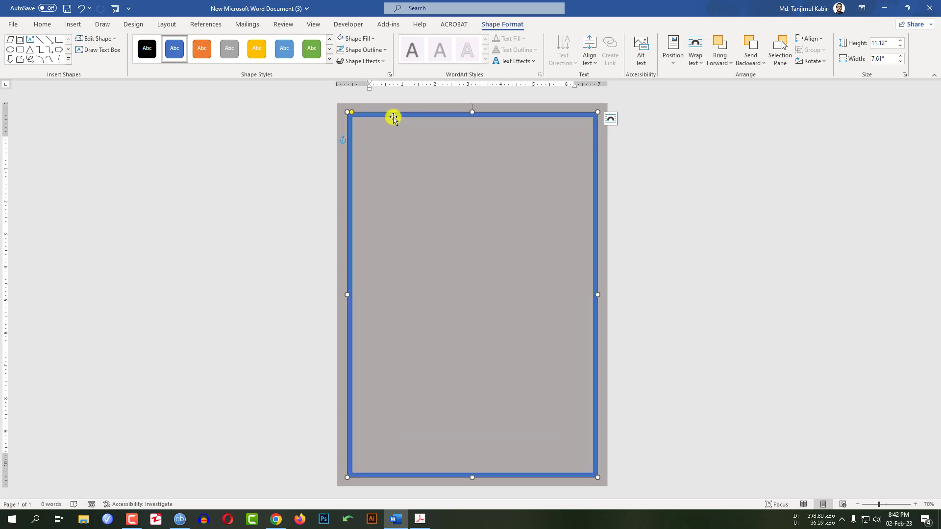
Fill the frame white and remove its outline
{"action": "left_click", "coordinate": [372, 38]}
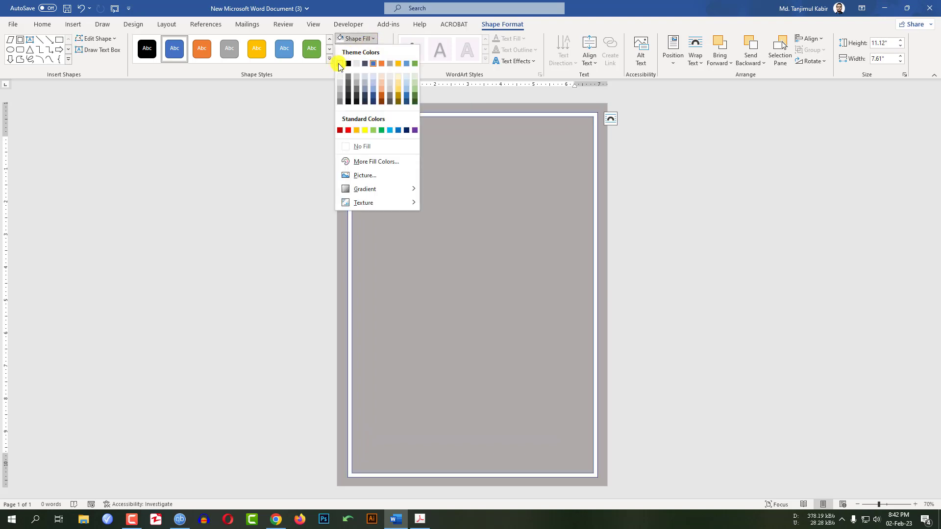
{"action": "left_click", "coordinate": [340, 64]}
{"action": "left_click", "coordinate": [363, 49]}
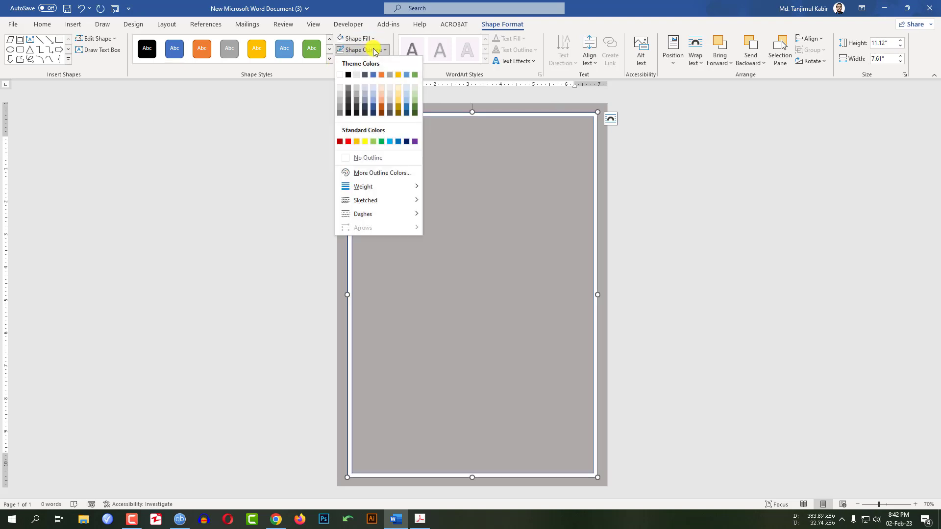
{"action": "left_click", "coordinate": [363, 159]}
{"action": "left_click", "coordinate": [749, 214]}
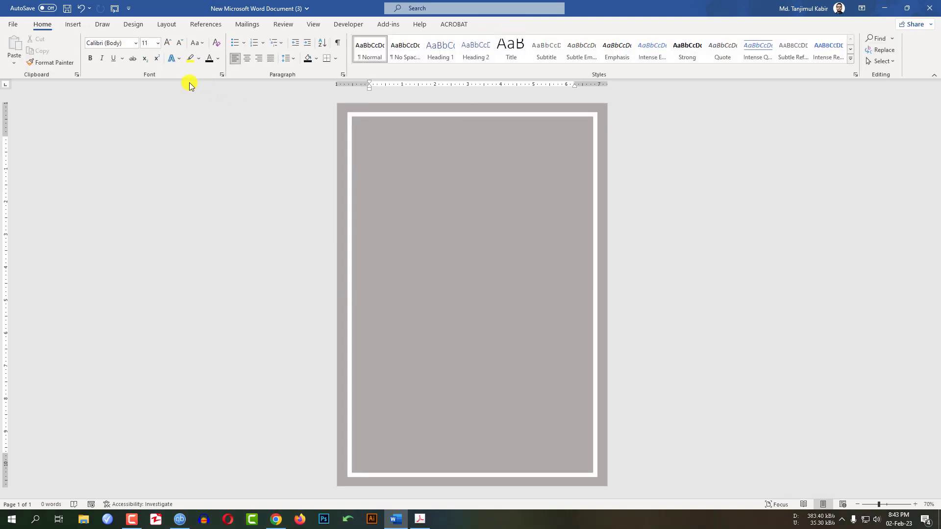
Draw a borderless rectangle across the top half of the page
{"action": "left_click", "coordinate": [72, 25]}
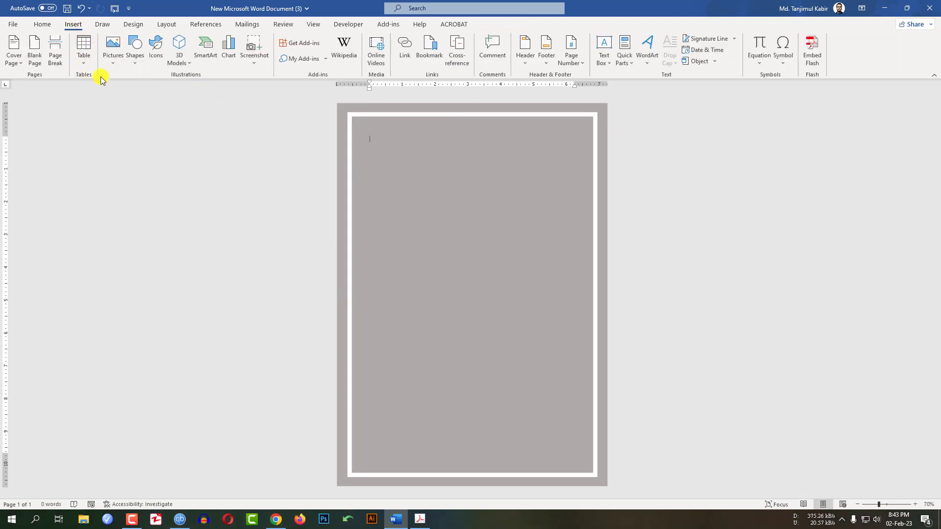
{"action": "left_click", "coordinate": [133, 63]}
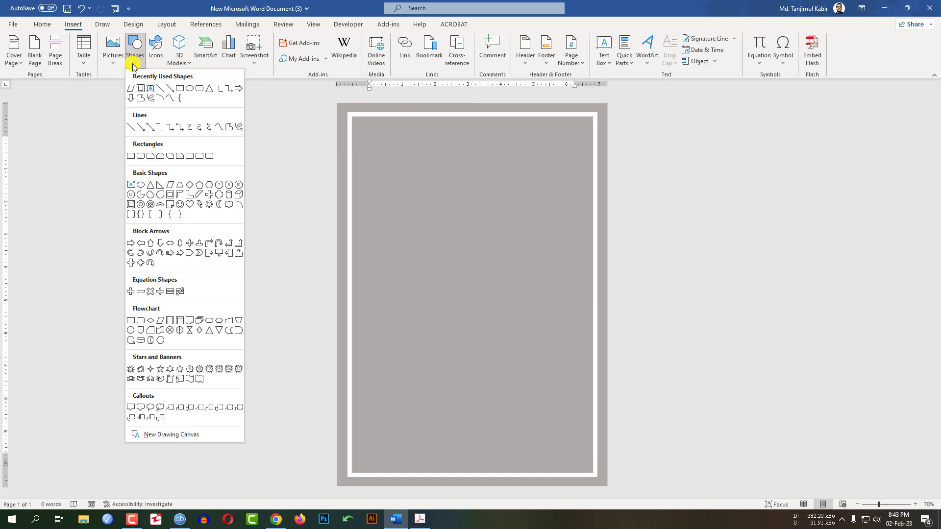
{"action": "left_click", "coordinate": [131, 156]}
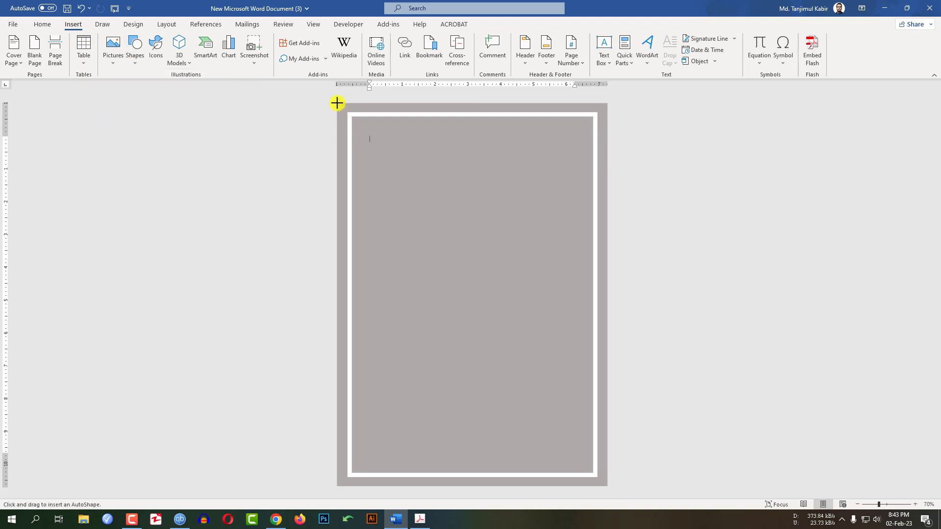
{"action": "left_click_drag", "start_coordinate": [342, 114], "coordinate": [607, 322]}
{"action": "left_click", "coordinate": [378, 51]}
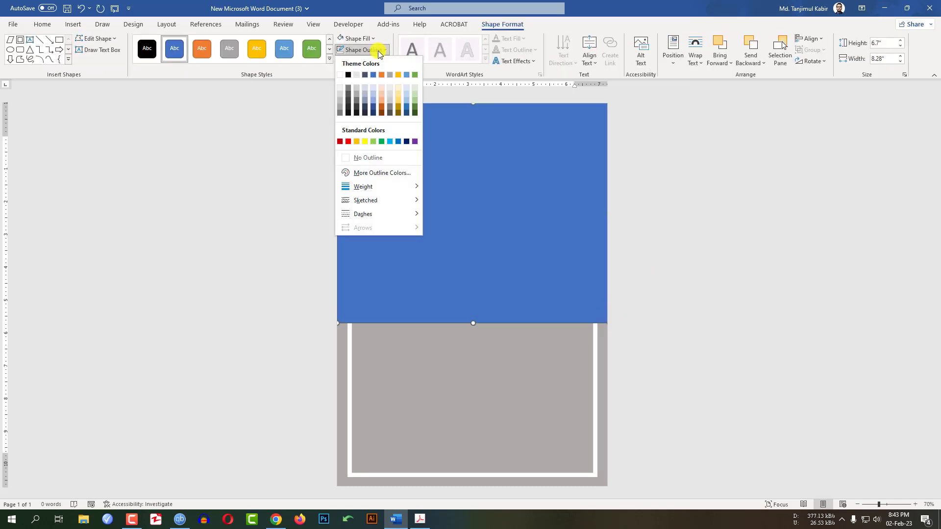
{"action": "left_click", "coordinate": [371, 158]}
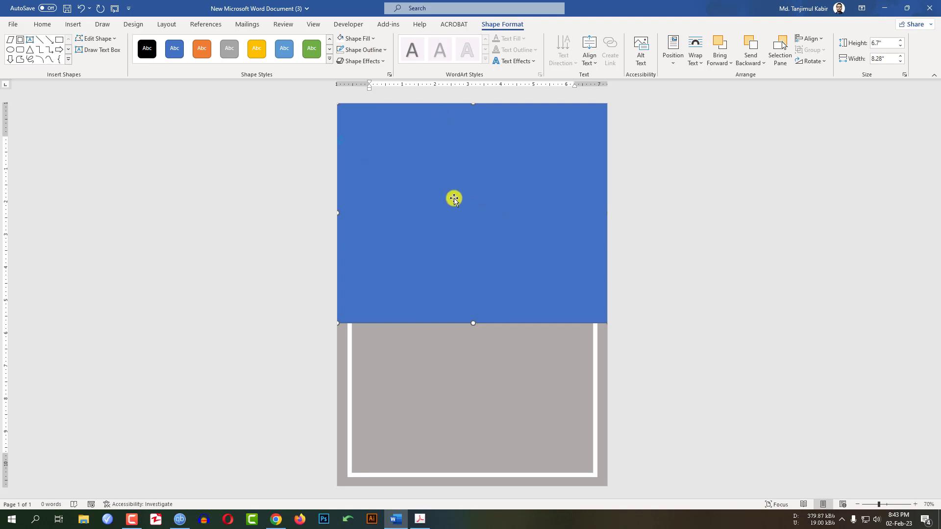
Fill the rectangle with the Screenshot_1 circuit picture from file
{"action": "left_click", "coordinate": [371, 40]}
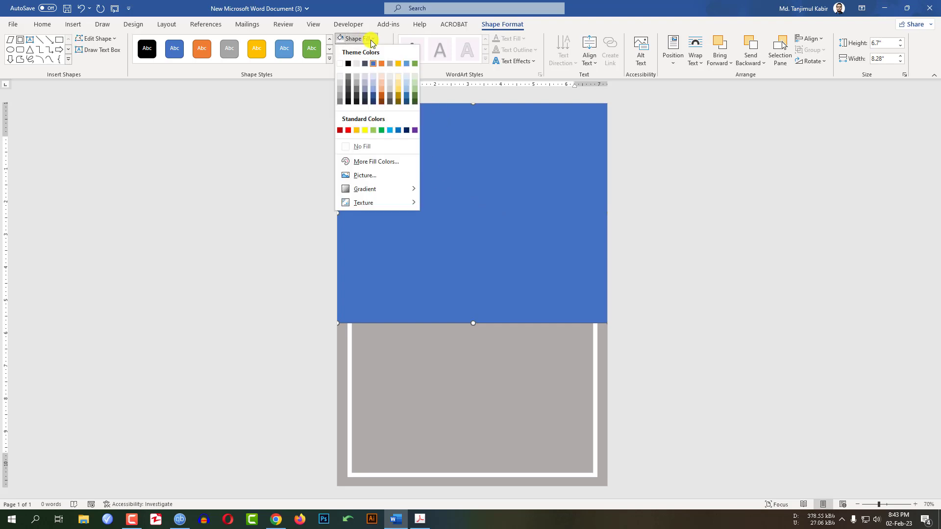
{"action": "left_click", "coordinate": [368, 177]}
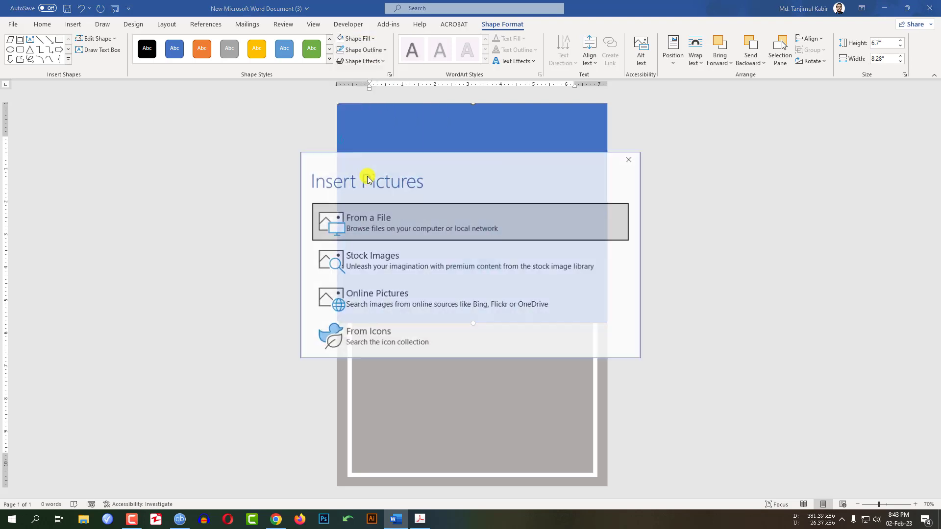
{"action": "left_click", "coordinate": [380, 229]}
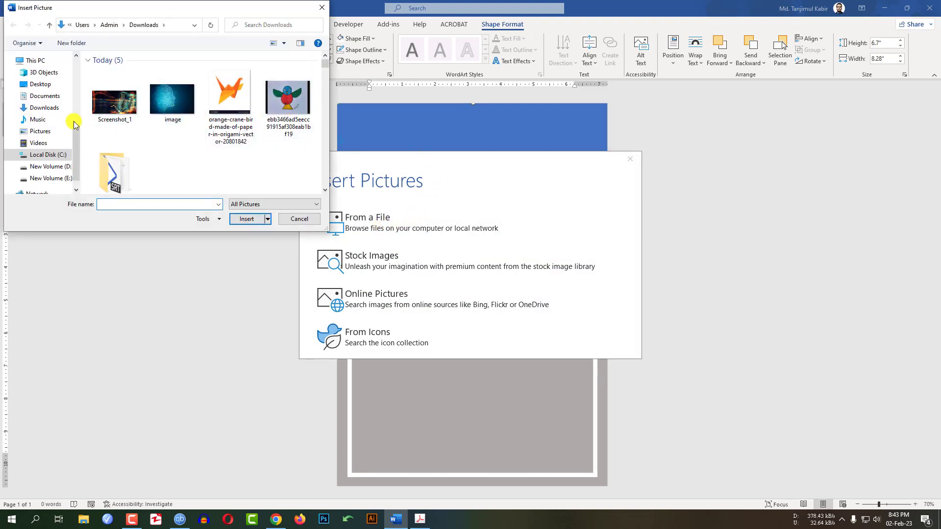
{"action": "left_click", "coordinate": [113, 109]}
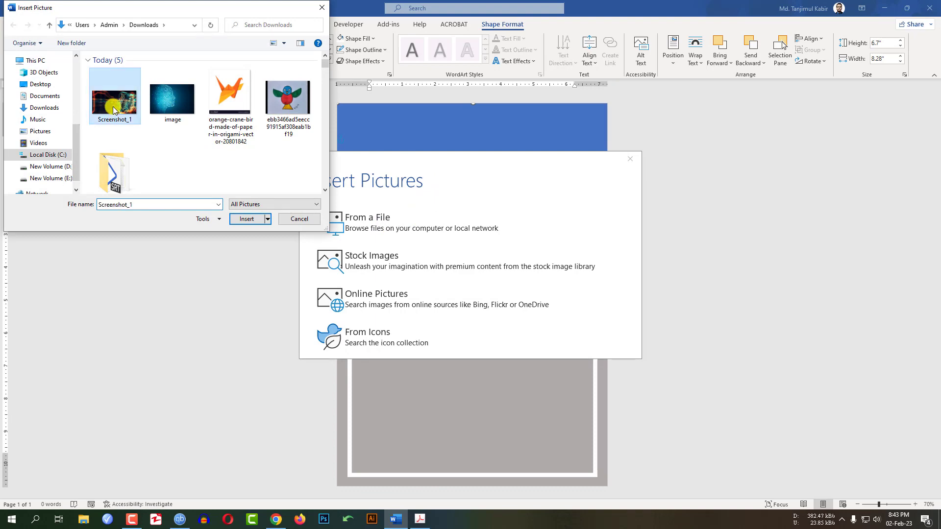
{"action": "left_click", "coordinate": [246, 218]}
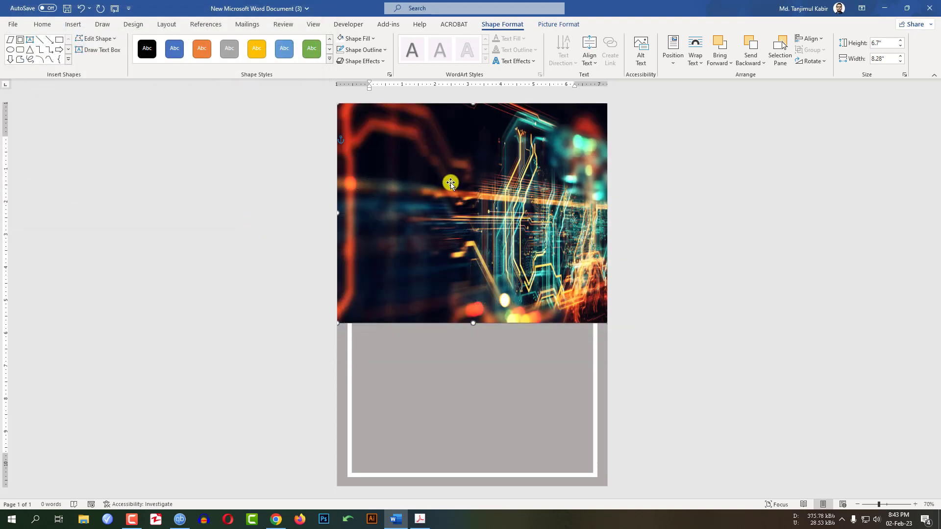
Set the circuit photo to Brightness -40%, Contrast -20%, with no artistic effect applied
{"action": "left_click", "coordinate": [420, 518]}
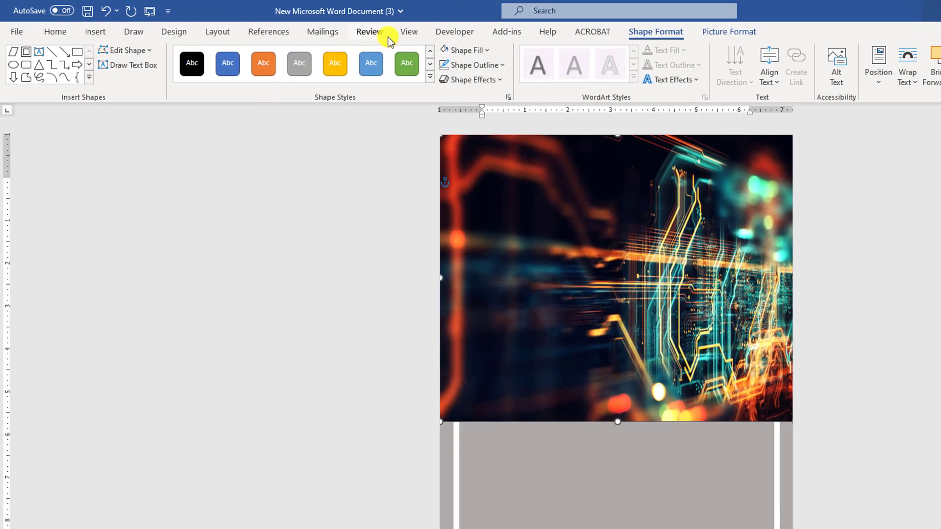
{"action": "left_click", "coordinate": [728, 32]}
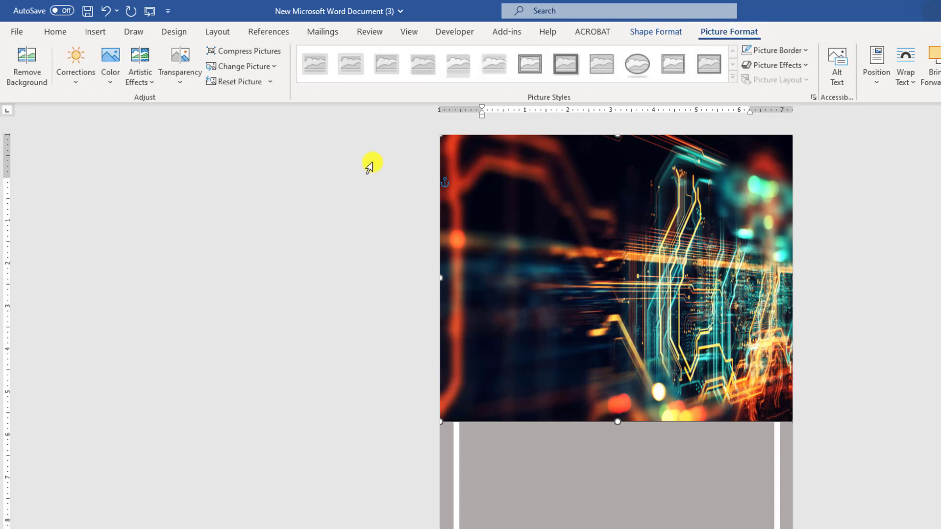
{"action": "left_click", "coordinate": [76, 81]}
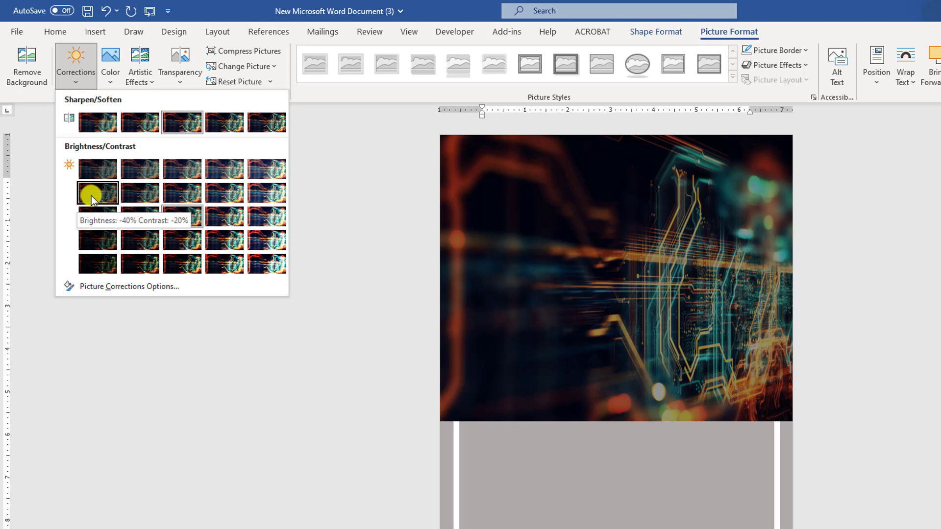
{"action": "left_click", "coordinate": [91, 196]}
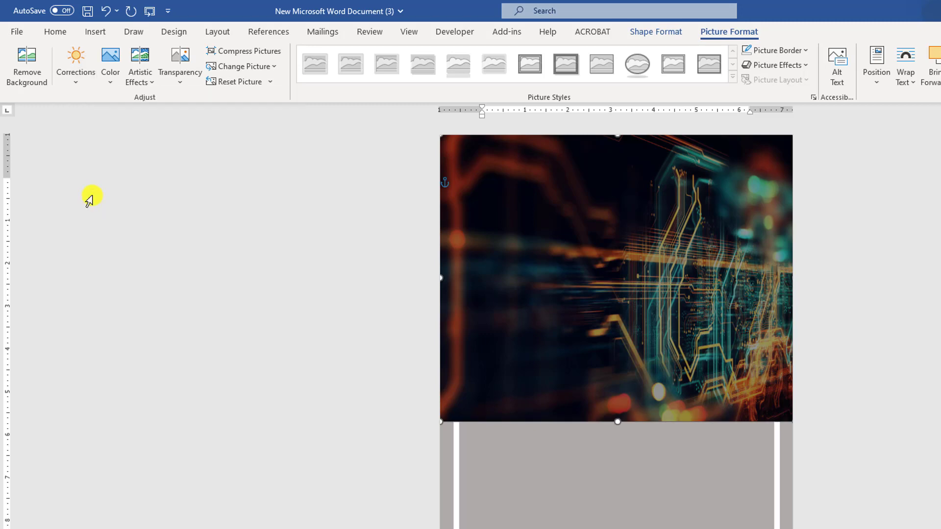
{"action": "left_click", "coordinate": [154, 83]}
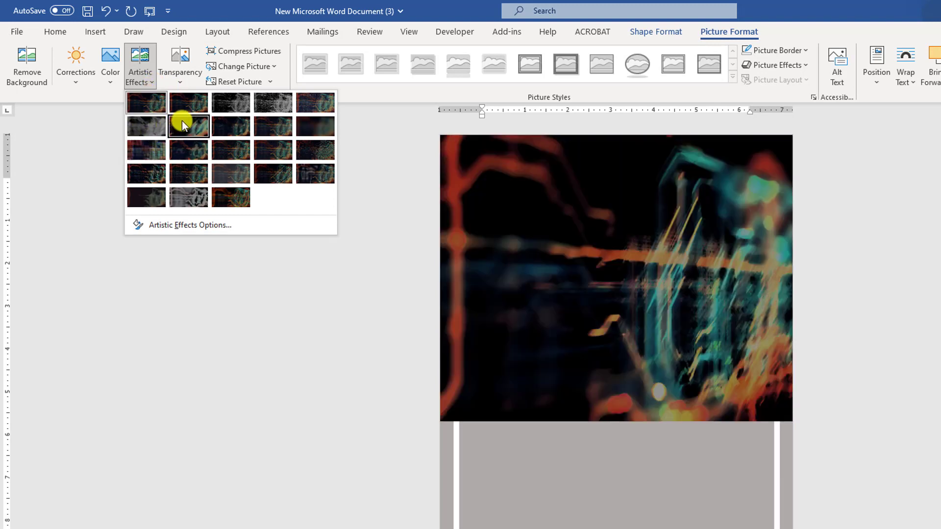
{"action": "left_click", "coordinate": [482, 181]}
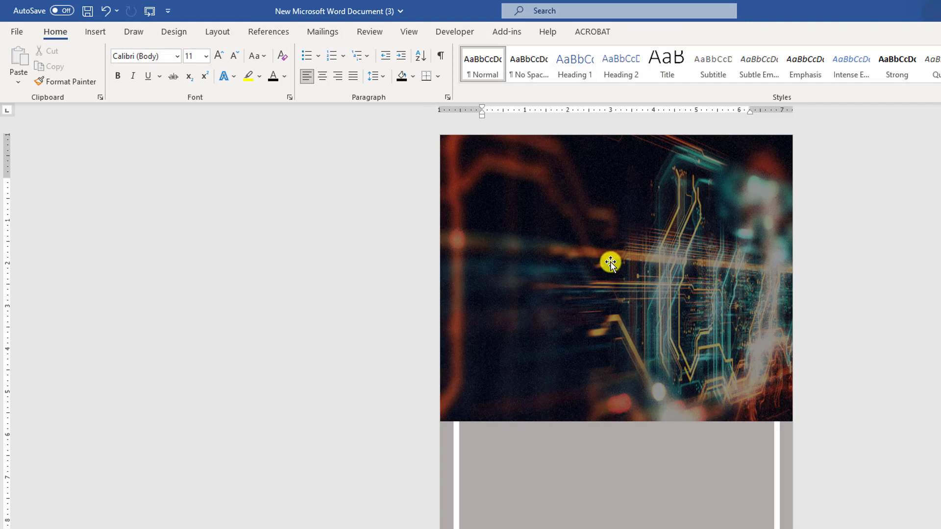
{"action": "left_click", "coordinate": [514, 205]}
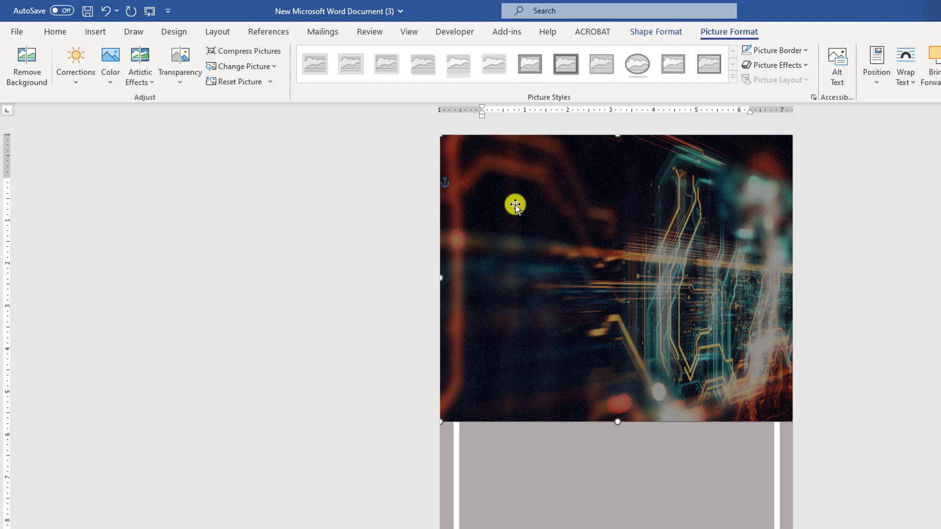
Set the circuit photo's text wrapping to Behind Text
{"action": "right_click", "coordinate": [515, 205]}
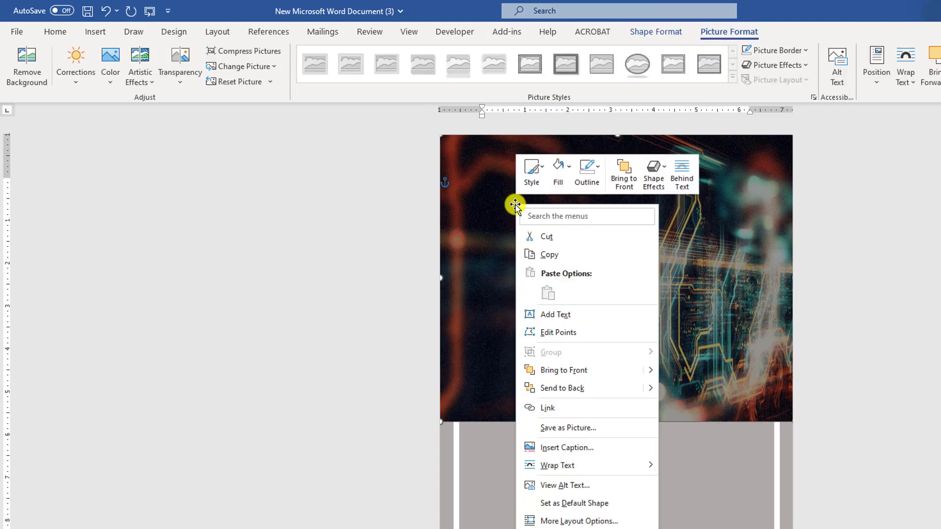
{"action": "left_click", "coordinate": [566, 388]}
{"action": "left_click", "coordinate": [603, 456]}
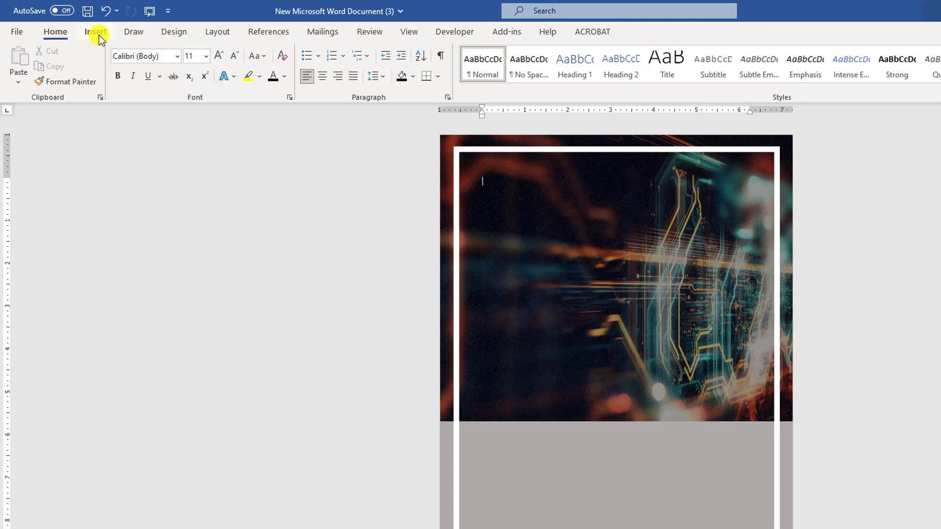
Draw a parallelogram below the photo, increasing its slant and widening it
{"action": "left_click", "coordinate": [98, 33]}
{"action": "left_click", "coordinate": [176, 83]}
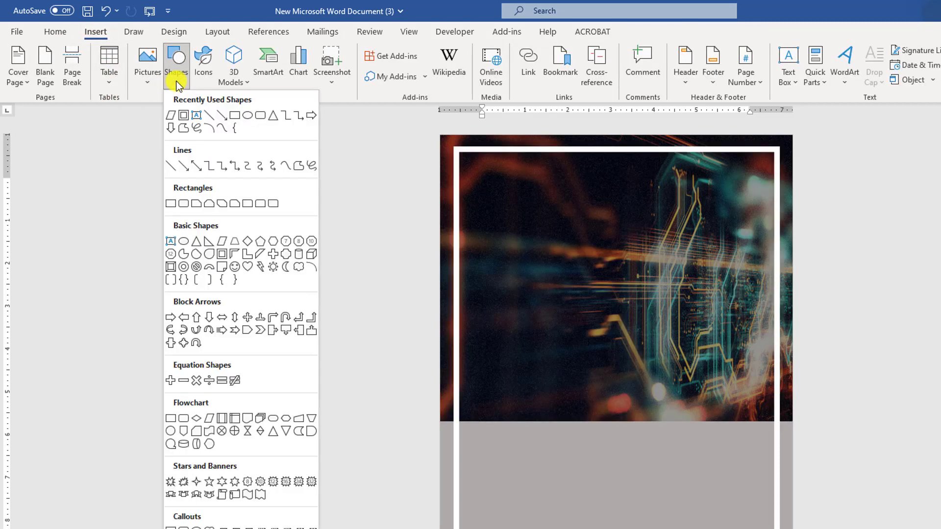
{"action": "left_click", "coordinate": [171, 115]}
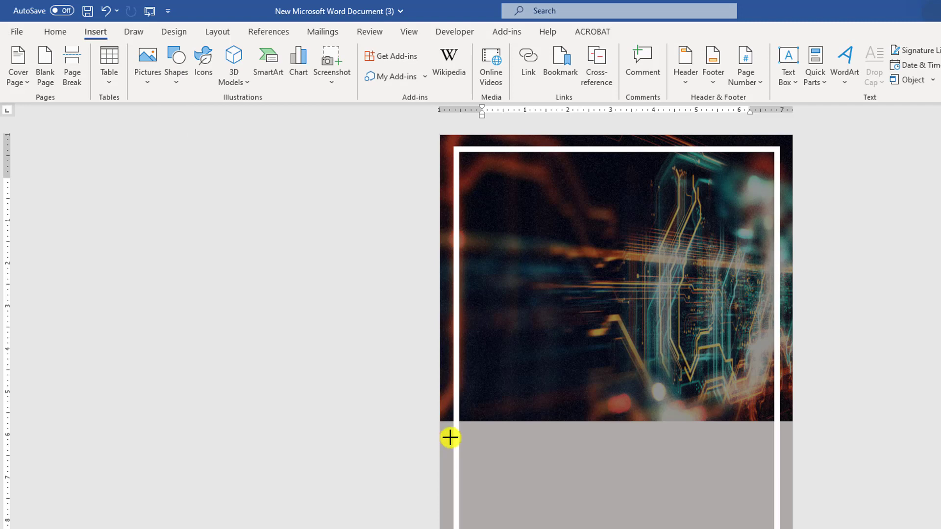
{"action": "left_click_drag", "start_coordinate": [450, 435], "coordinate": [588, 485]}
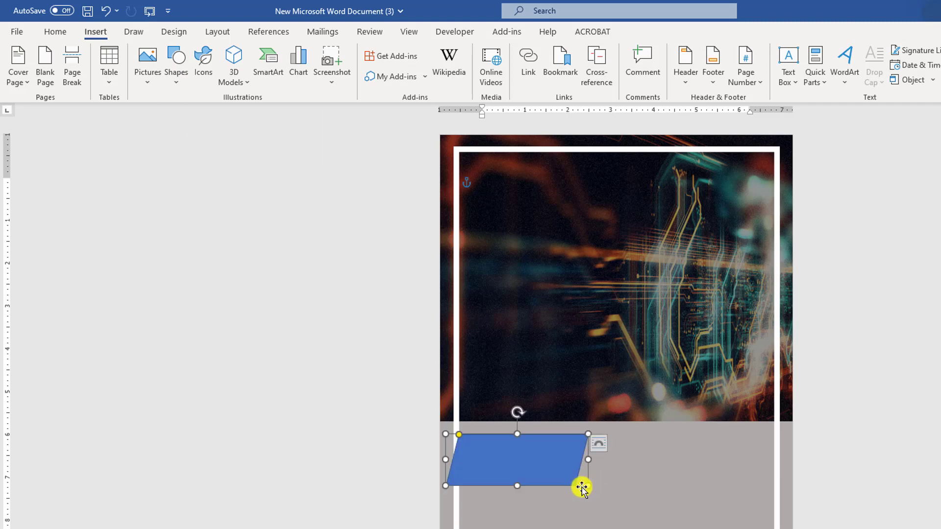
{"action": "left_click_drag", "start_coordinate": [460, 436], "coordinate": [471, 434]}
{"action": "left_click_drag", "start_coordinate": [588, 459], "coordinate": [654, 459]}
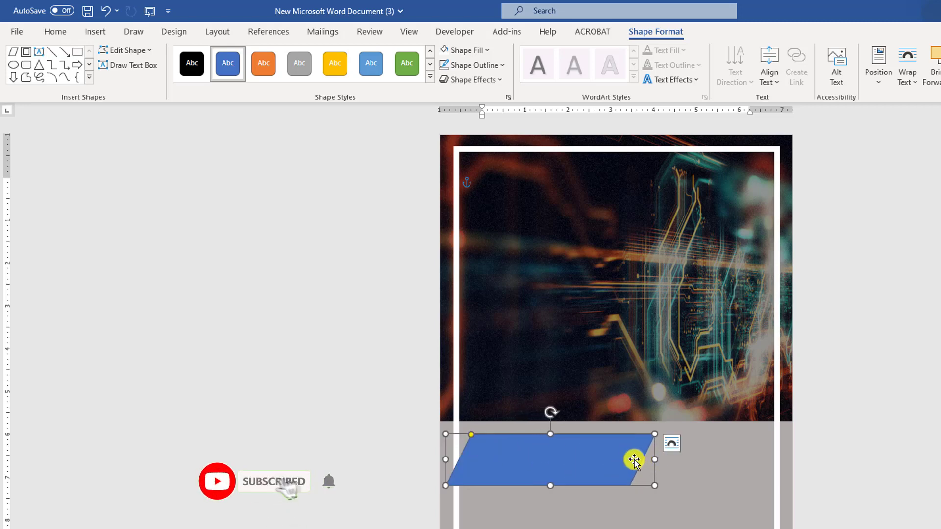
Remove the banner's outline, move it to the left edge, widen it, and fill it green
{"action": "left_click", "coordinate": [496, 65]}
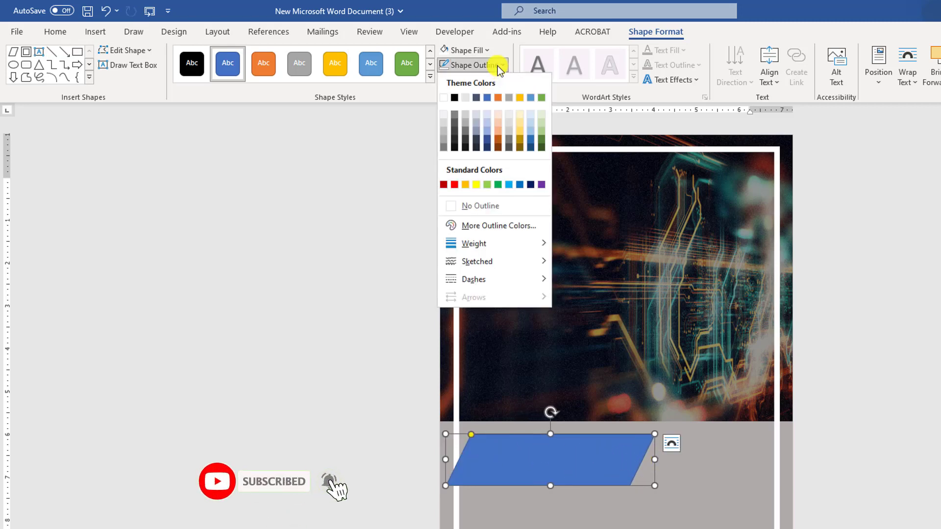
{"action": "left_click", "coordinate": [491, 207]}
{"action": "left_click_drag", "start_coordinate": [540, 439], "coordinate": [515, 445]}
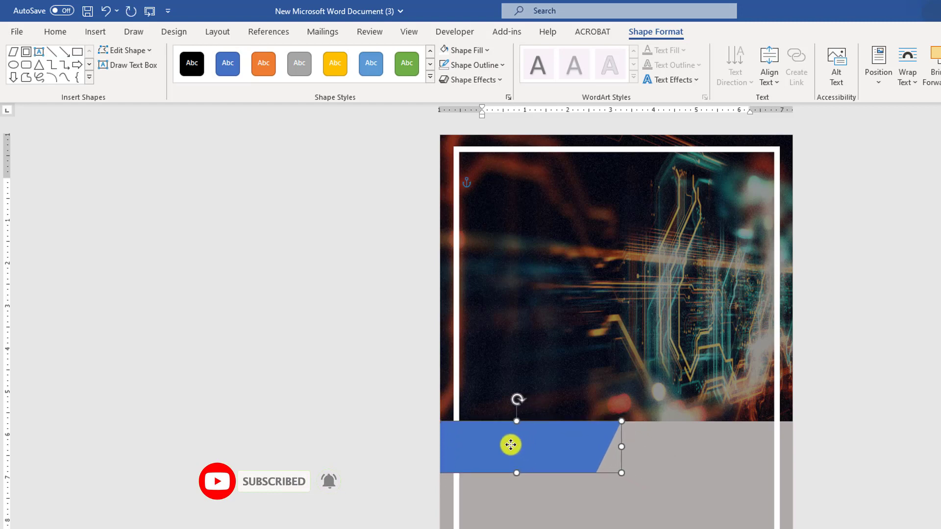
{"action": "left_click_drag", "start_coordinate": [627, 447], "coordinate": [668, 447]}
{"action": "left_click", "coordinate": [489, 51]}
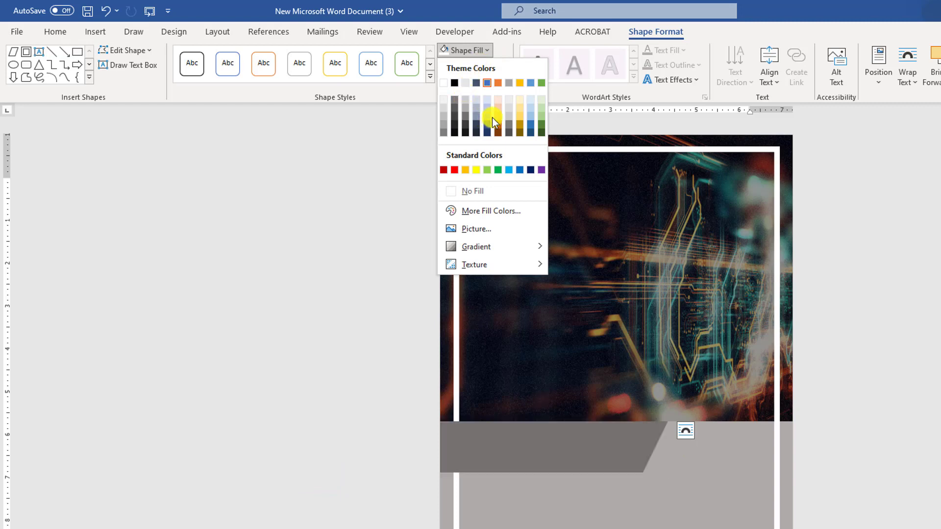
{"action": "left_click", "coordinate": [540, 126]}
Draw a text box over the green banner with No Fill and No Outline
{"action": "left_click", "coordinate": [104, 36]}
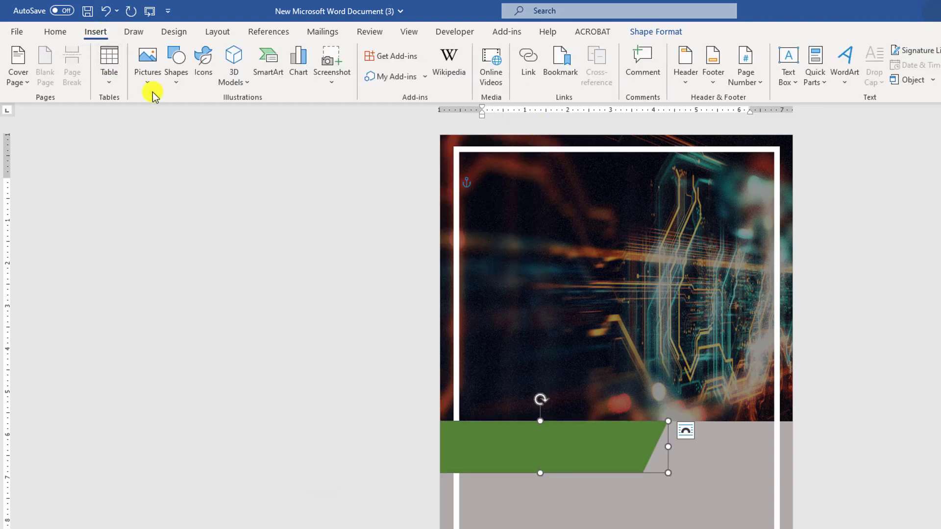
{"action": "left_click", "coordinate": [175, 80]}
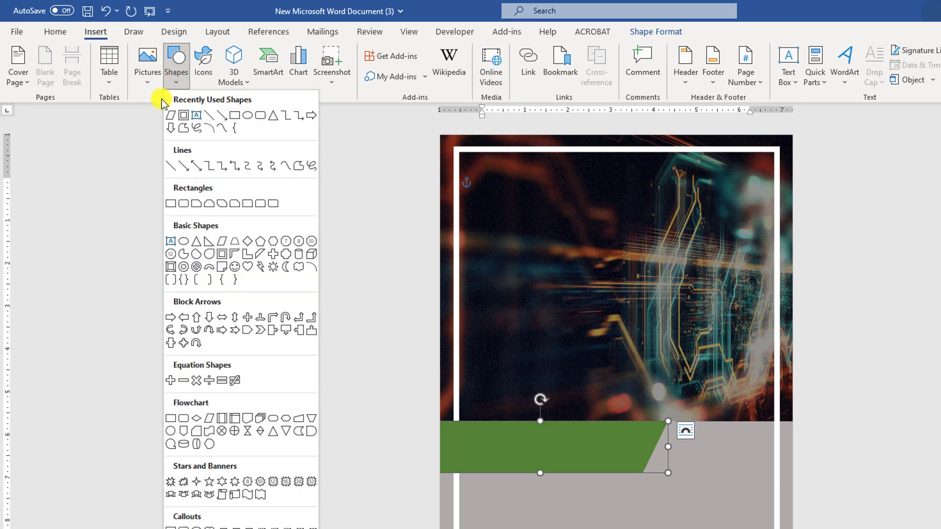
{"action": "left_click", "coordinate": [185, 115]}
{"action": "left_click_drag", "start_coordinate": [462, 433], "coordinate": [635, 461]}
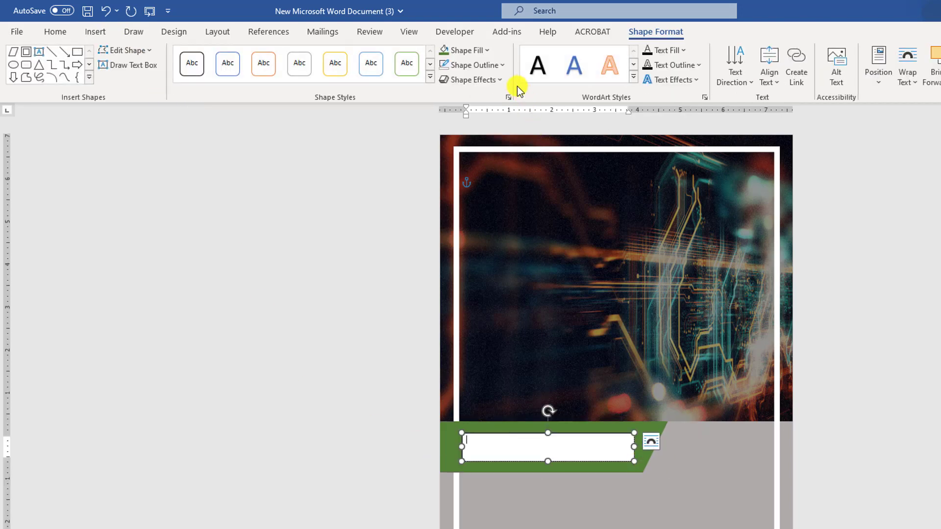
{"action": "left_click", "coordinate": [483, 51]}
{"action": "left_click", "coordinate": [484, 190]}
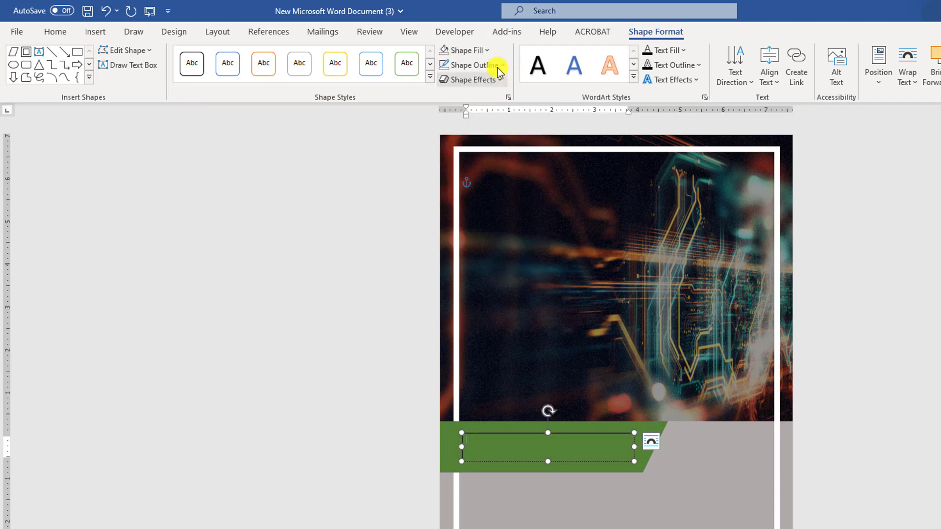
{"action": "left_click", "coordinate": [498, 65]}
{"action": "left_click", "coordinate": [464, 205]}
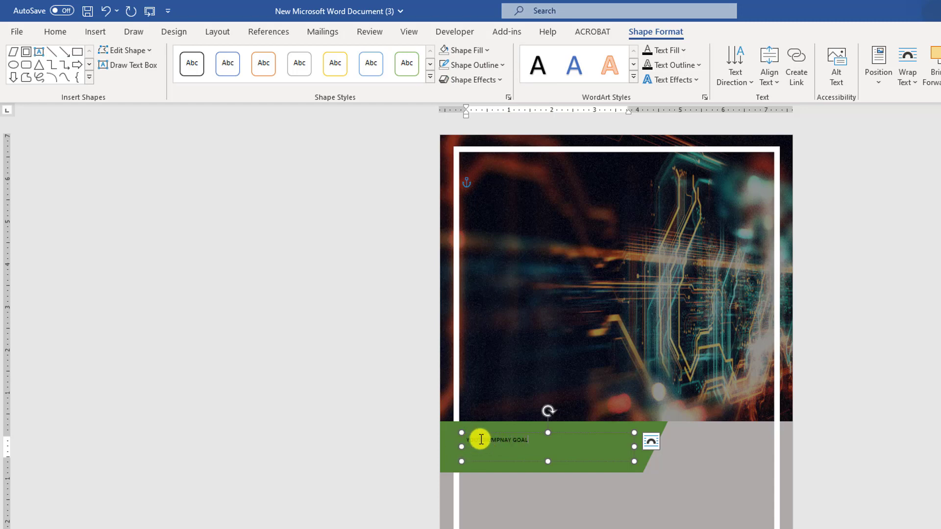
Make the heading bold Agency FB, enlarged to 48 pt
{"action": "triple_click", "coordinate": [483, 439]}
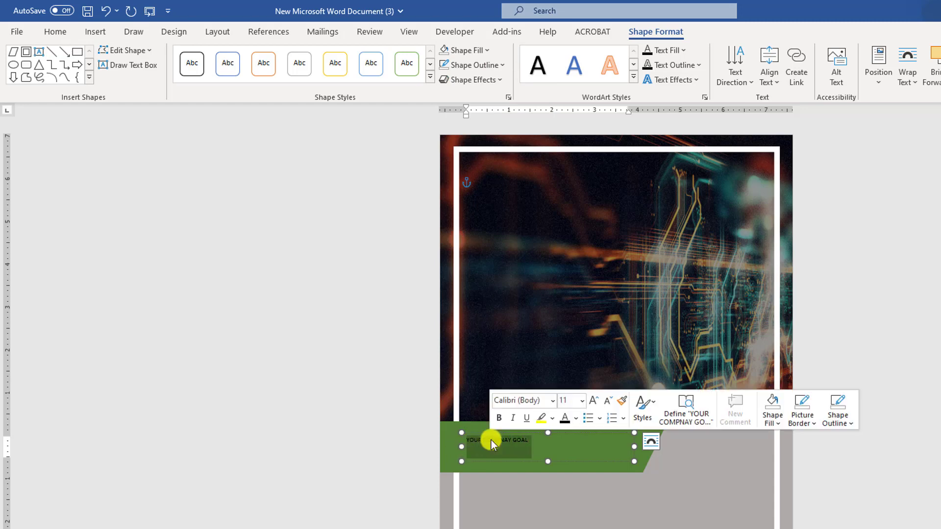
{"action": "left_click", "coordinate": [65, 32]}
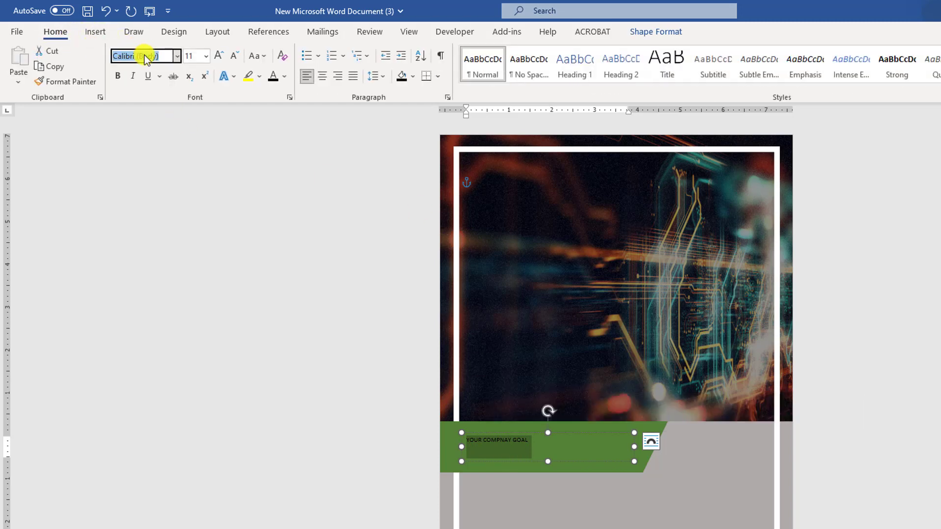
{"action": "type", "text": "A"}
{"action": "key", "text": "Return"}
{"action": "left_click", "coordinate": [219, 55]}
{"action": "left_click", "coordinate": [219, 55]}
{"action": "left_click", "coordinate": [219, 55]}
{"action": "left_click", "coordinate": [219, 56]}
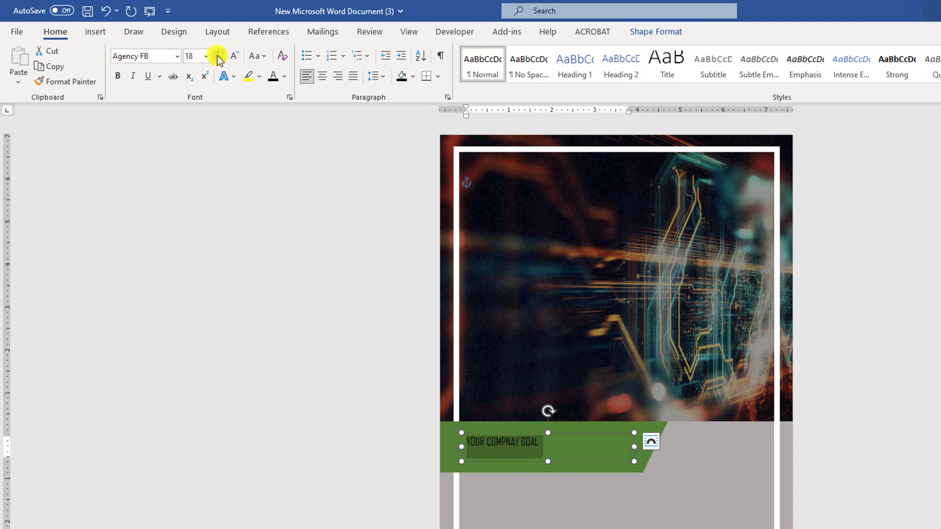
{"action": "left_click", "coordinate": [219, 56]}
{"action": "left_click", "coordinate": [218, 56]}
{"action": "left_click", "coordinate": [219, 56]}
{"action": "left_click", "coordinate": [219, 56]}
{"action": "left_click", "coordinate": [218, 56]}
{"action": "left_click", "coordinate": [219, 55]}
{"action": "left_click", "coordinate": [218, 55]}
{"action": "left_click", "coordinate": [118, 75]}
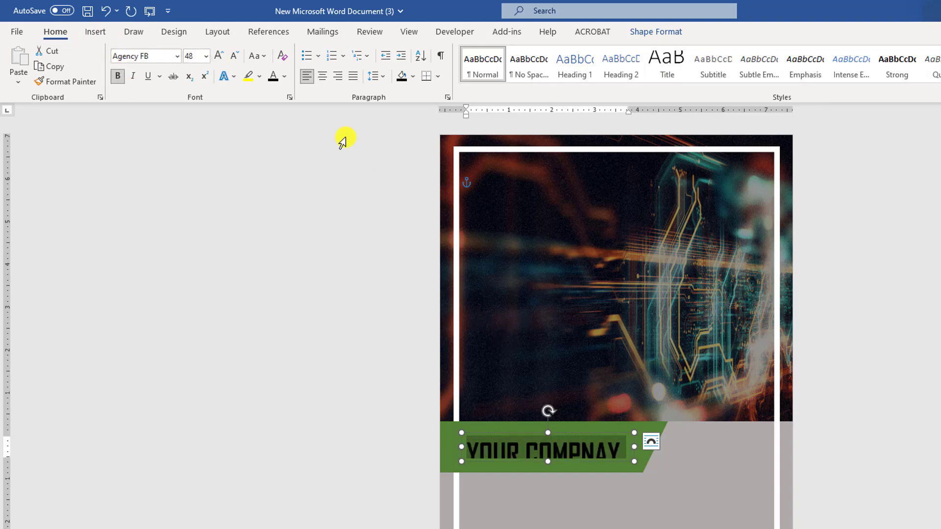
Turn the heading text white and widen its box to fit one line
{"action": "left_click", "coordinate": [285, 77]}
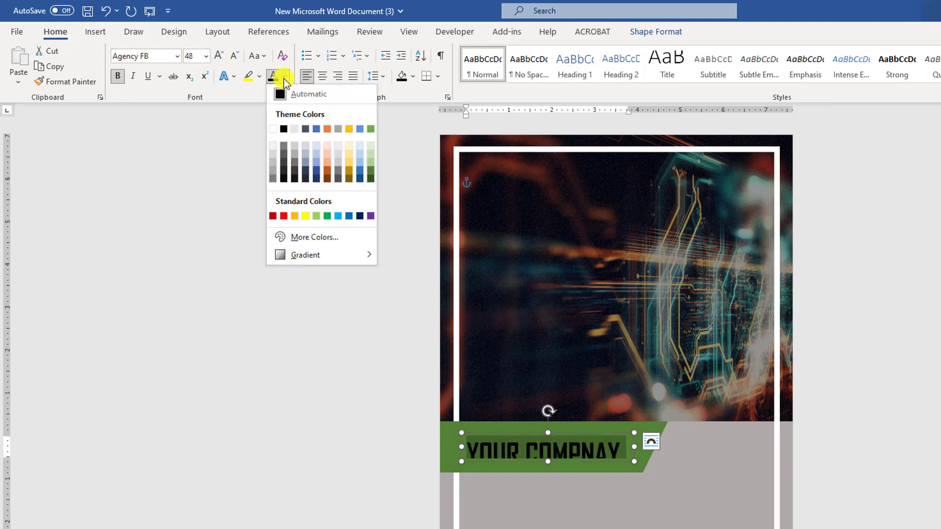
{"action": "left_click", "coordinate": [272, 129]}
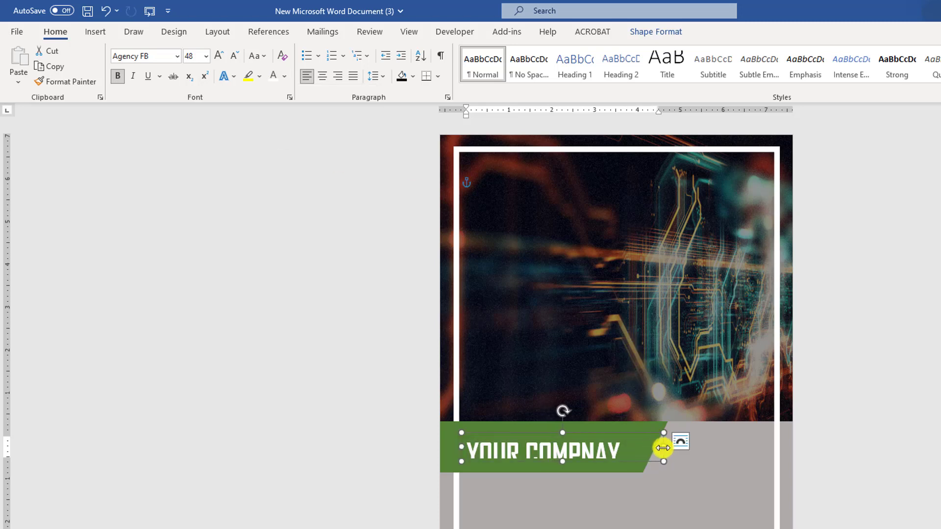
{"action": "left_click", "coordinate": [632, 470]}
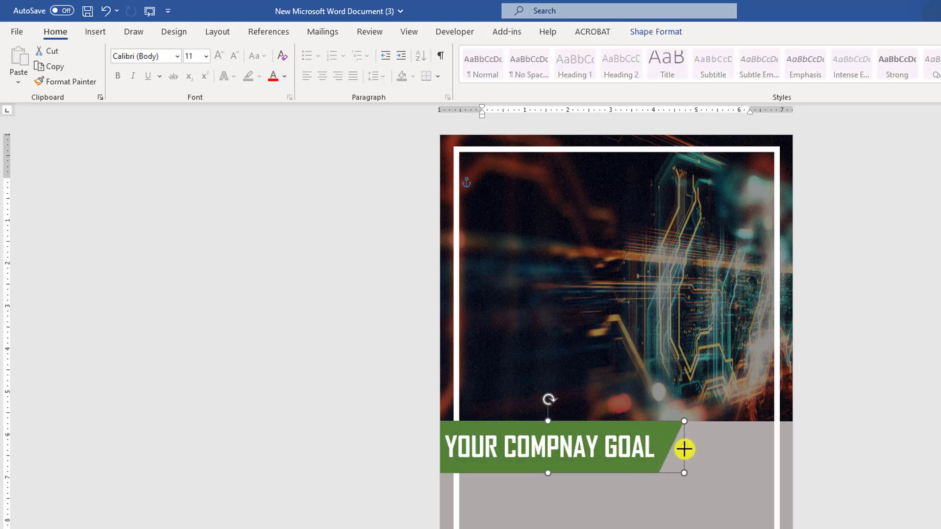
{"action": "left_click", "coordinate": [608, 500]}
{"action": "left_click", "coordinate": [561, 450]}
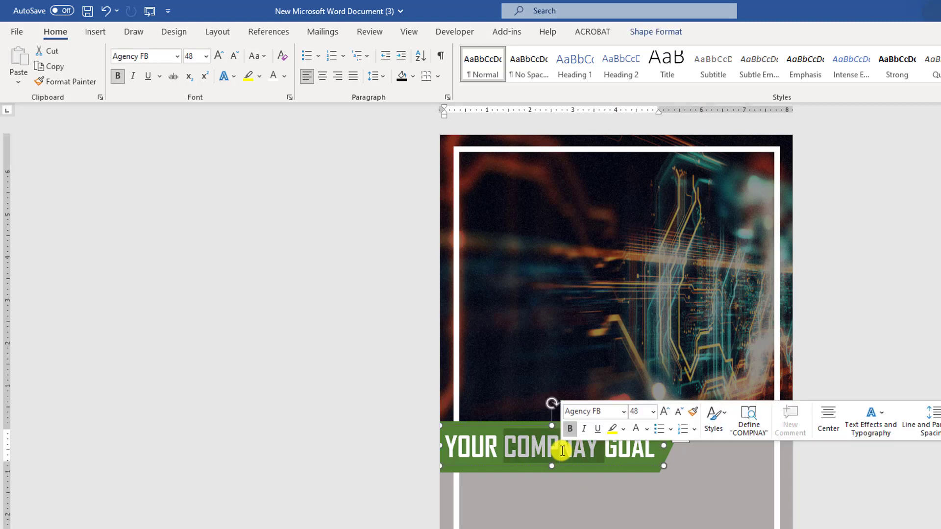
{"action": "triple_click", "coordinate": [563, 451]}
Apply the Tight Reflection: Touching text effect to the YOUR COMPNAY GOAL heading
{"action": "left_click", "coordinate": [664, 32]}
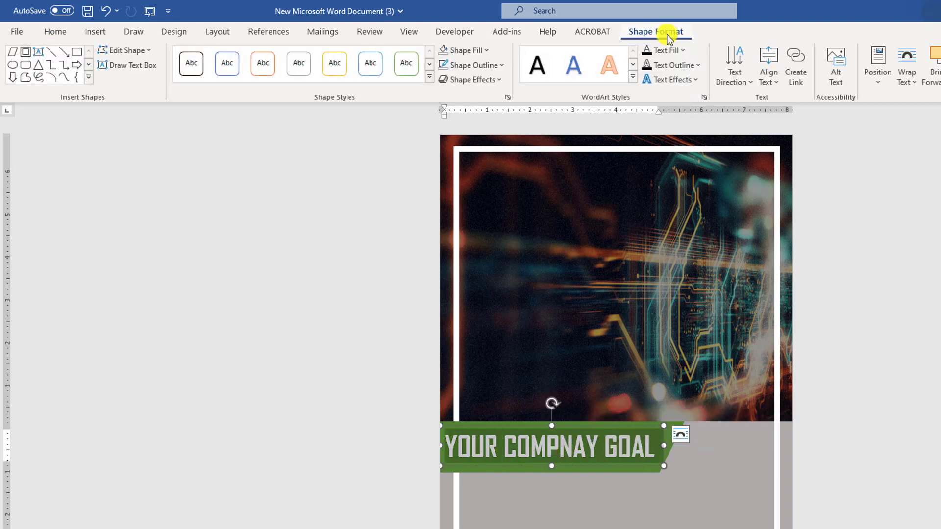
{"action": "left_click", "coordinate": [696, 79]}
{"action": "mouse_move", "coordinate": [697, 130]}
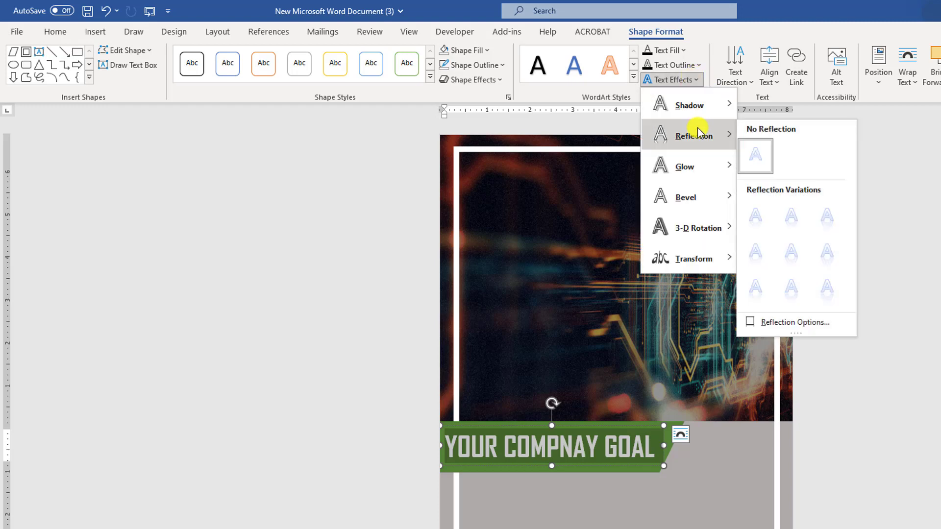
{"action": "left_click", "coordinate": [755, 219]}
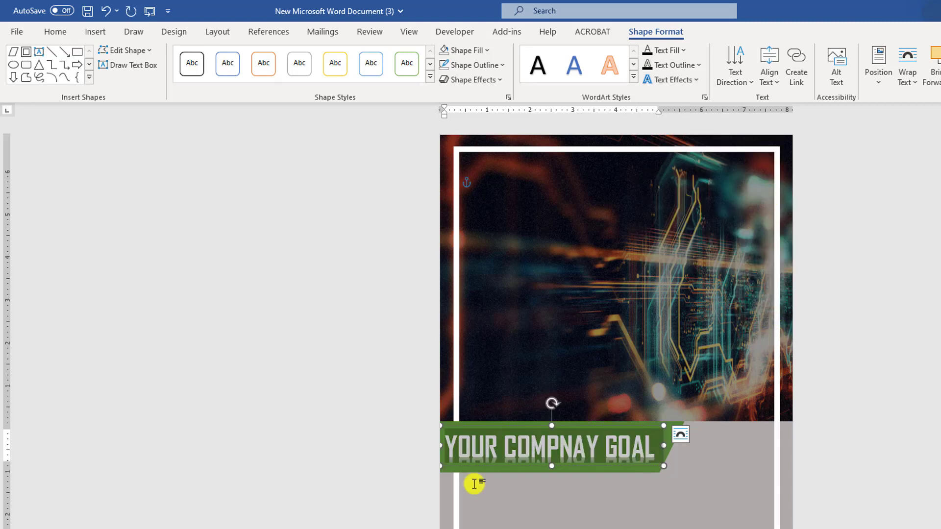
{"action": "left_click", "coordinate": [622, 454]}
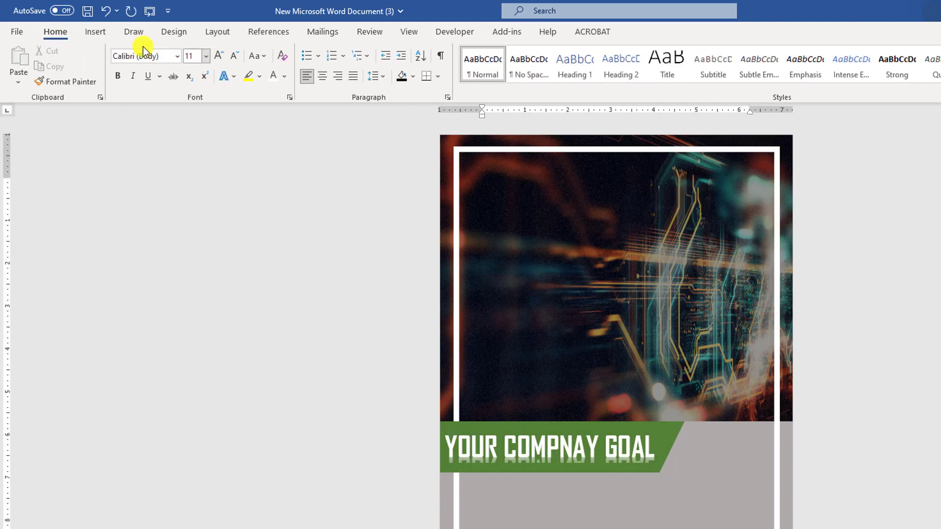
Draw a text box at the photo's top right with no fill and no outline
{"action": "left_click", "coordinate": [98, 34]}
{"action": "left_click", "coordinate": [171, 78]}
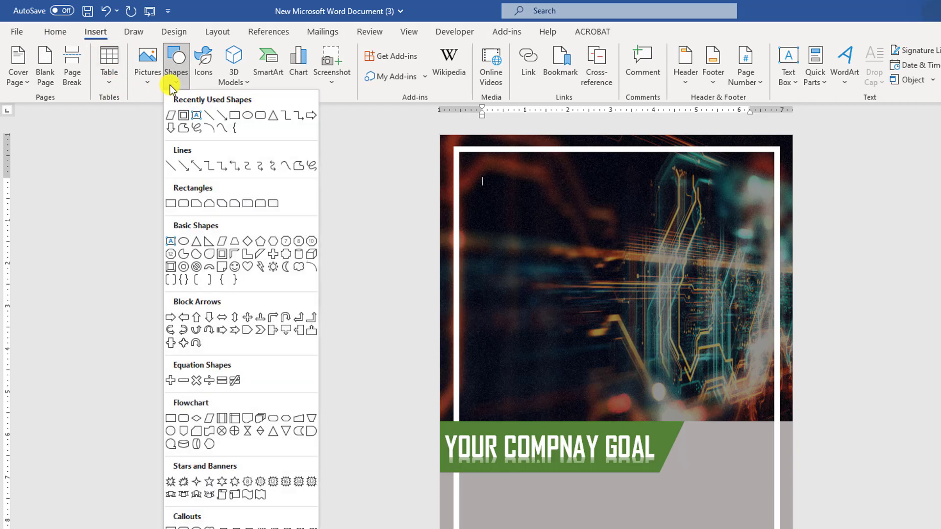
{"action": "left_click", "coordinate": [184, 116]}
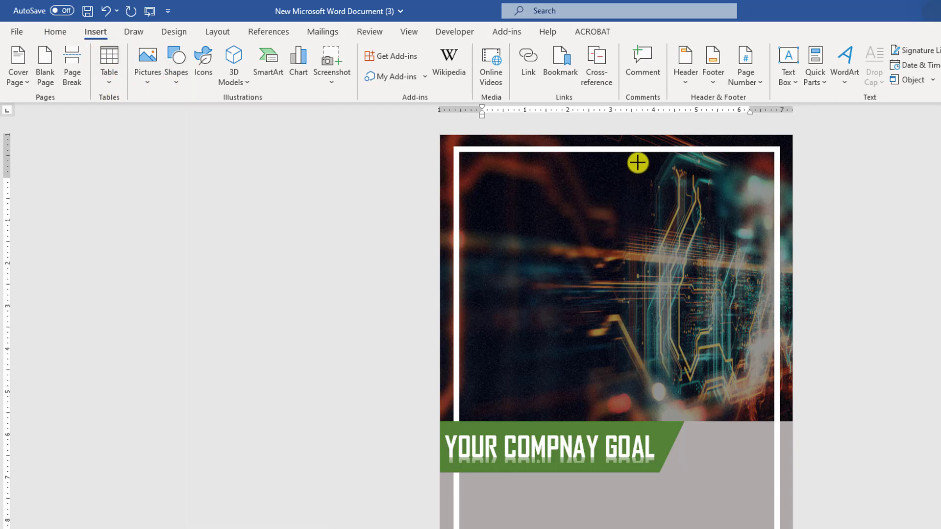
{"action": "left_click_drag", "start_coordinate": [638, 162], "coordinate": [756, 198]}
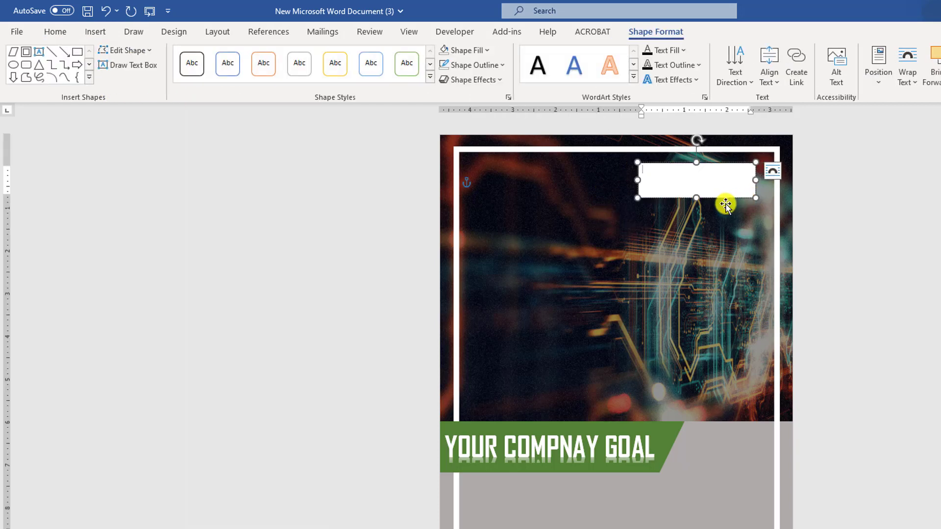
{"action": "left_click", "coordinate": [483, 50]}
{"action": "left_click", "coordinate": [468, 185]}
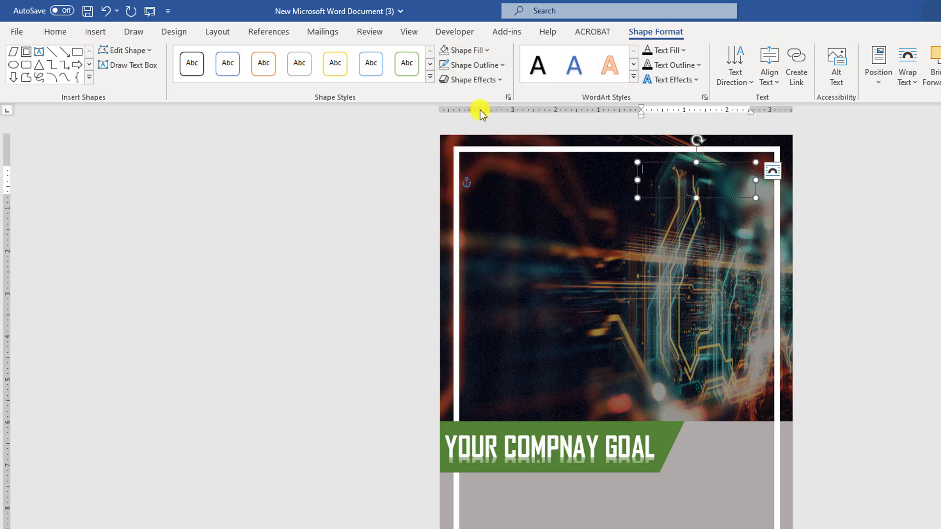
{"action": "left_click", "coordinate": [504, 67]}
{"action": "left_click", "coordinate": [476, 202]}
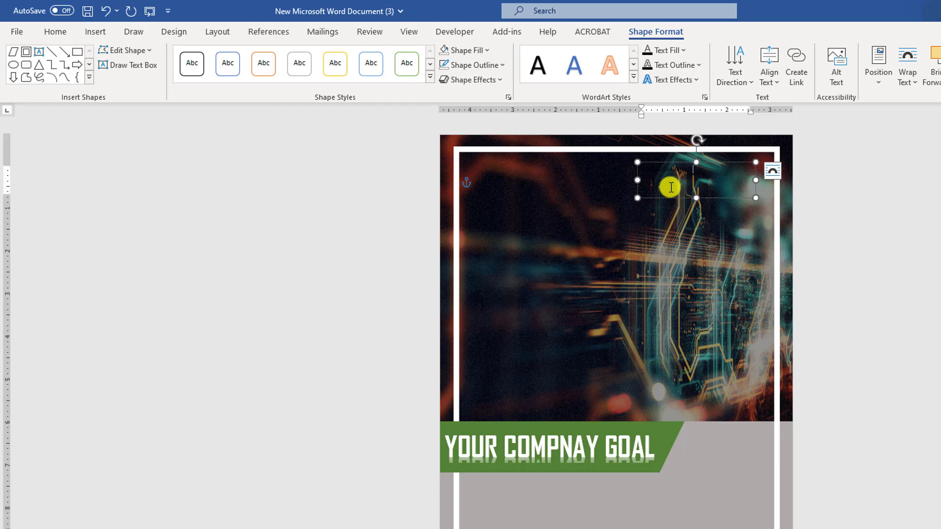
Make the YOUR COMPANY NAME text white
{"action": "left_click", "coordinate": [55, 31]}
{"action": "left_click", "coordinate": [286, 76]}
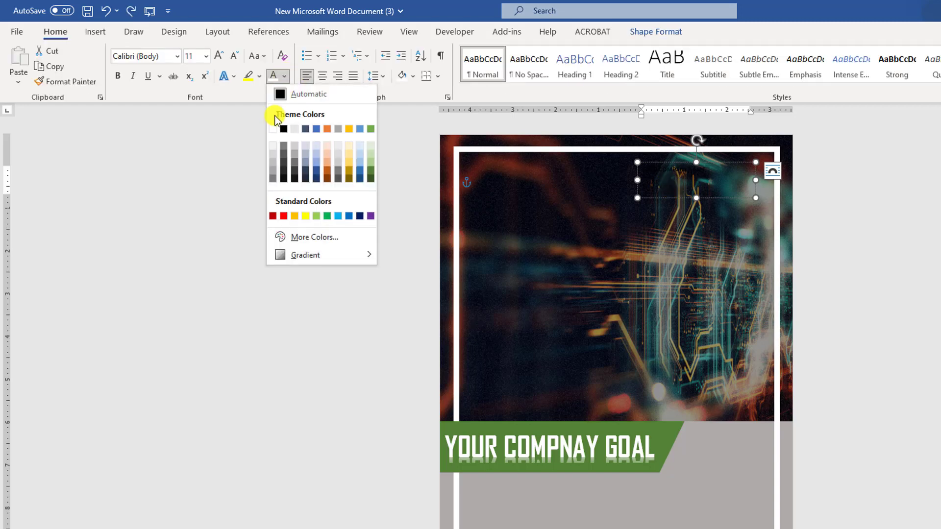
{"action": "left_click", "coordinate": [272, 130]}
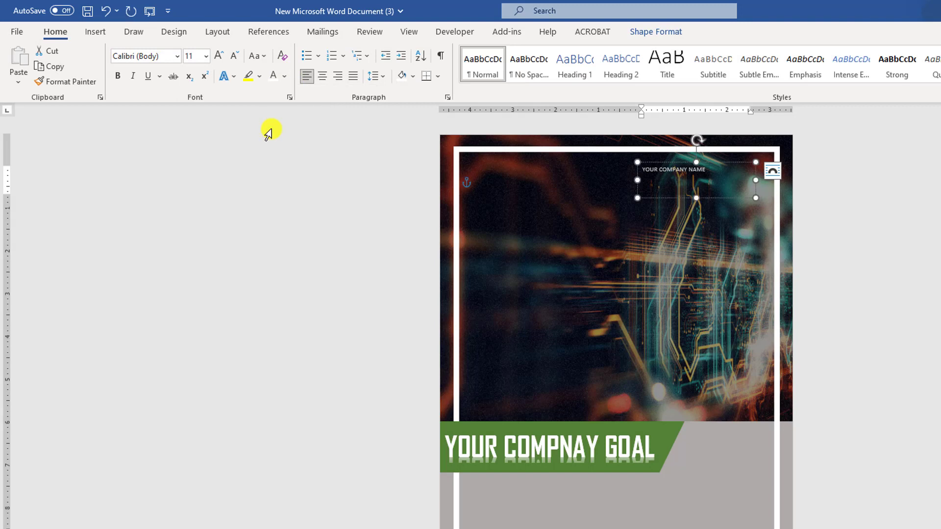
Enlarge the company name text and widen its text box toward the left
{"action": "left_click", "coordinate": [219, 55]}
{"action": "left_click", "coordinate": [219, 55]}
{"action": "left_click", "coordinate": [219, 55]}
{"action": "left_click", "coordinate": [219, 56]}
{"action": "left_click_drag", "start_coordinate": [615, 173], "coordinate": [599, 173]}
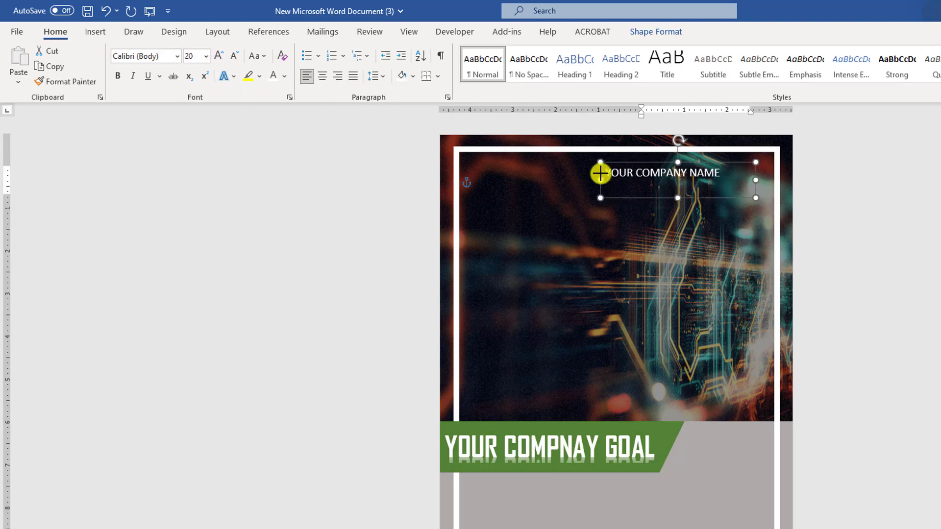
Format YOUR COMPANY NAME as bold Microsoft Himalaya at 48 pt
{"action": "triple_click", "coordinate": [655, 173]}
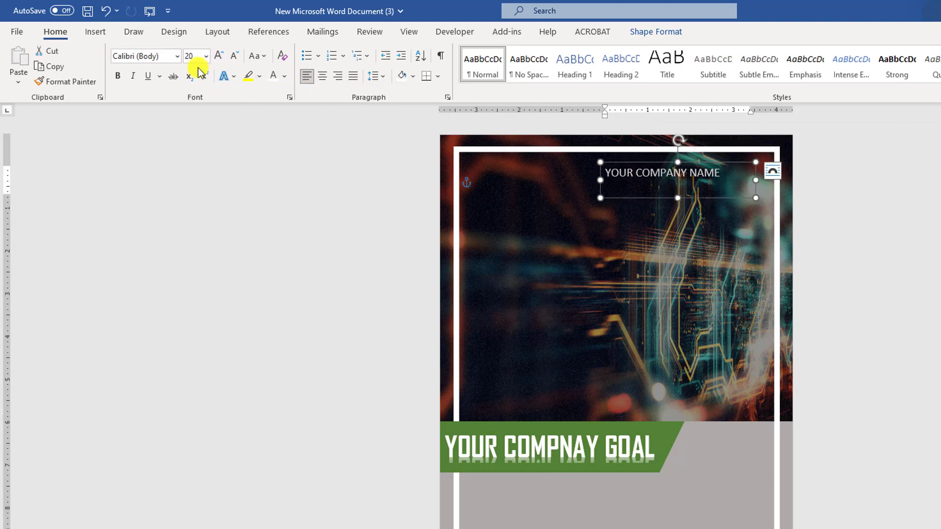
{"action": "left_click", "coordinate": [160, 58]}
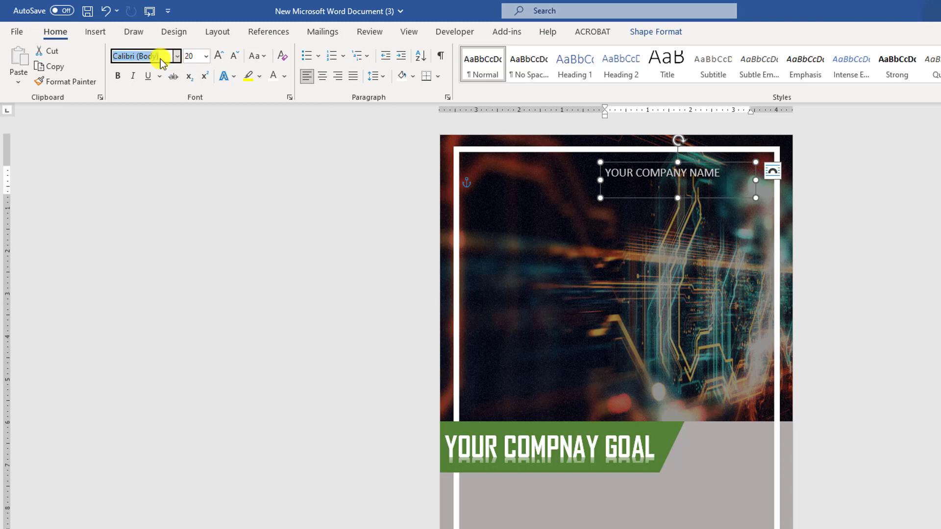
{"action": "type", "text": "Microsoft Himalaya"}
{"action": "key", "text": "Return"}
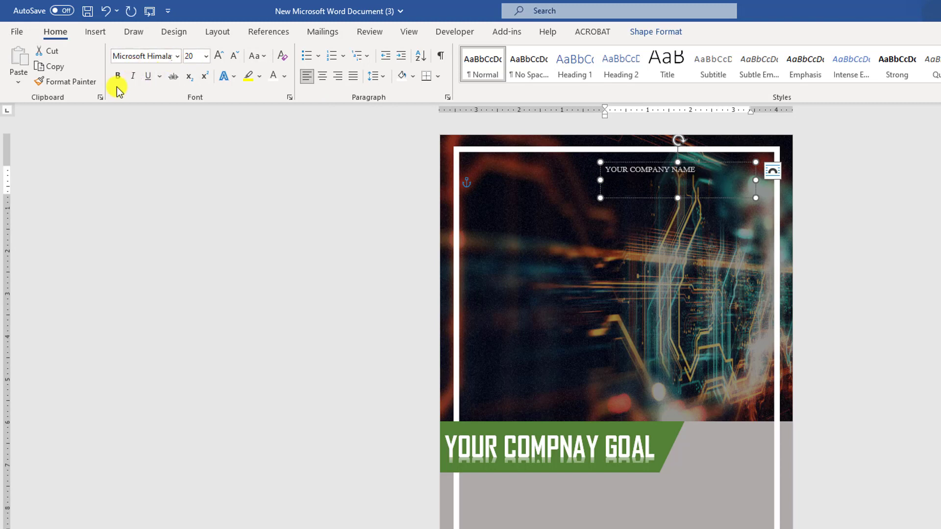
{"action": "left_click", "coordinate": [218, 56]}
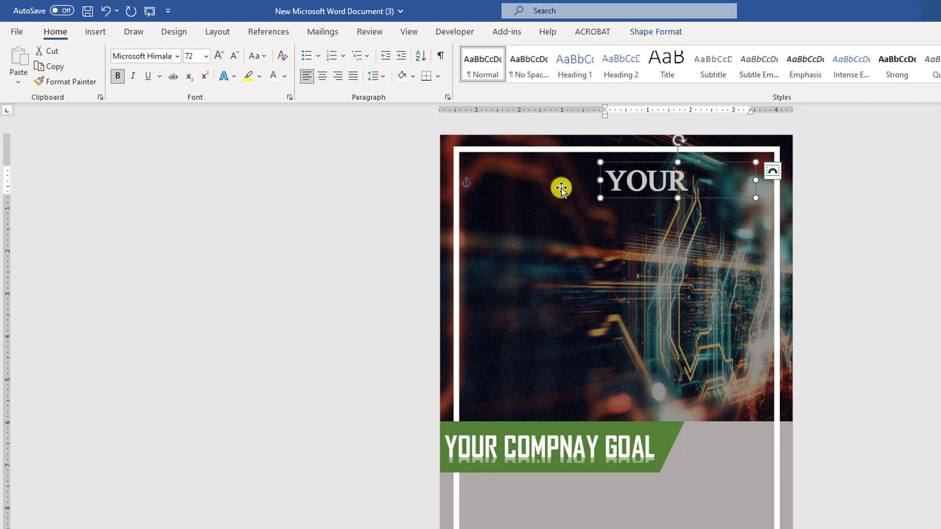
{"action": "left_click", "coordinate": [722, 182]}
{"action": "left_click", "coordinate": [725, 192]}
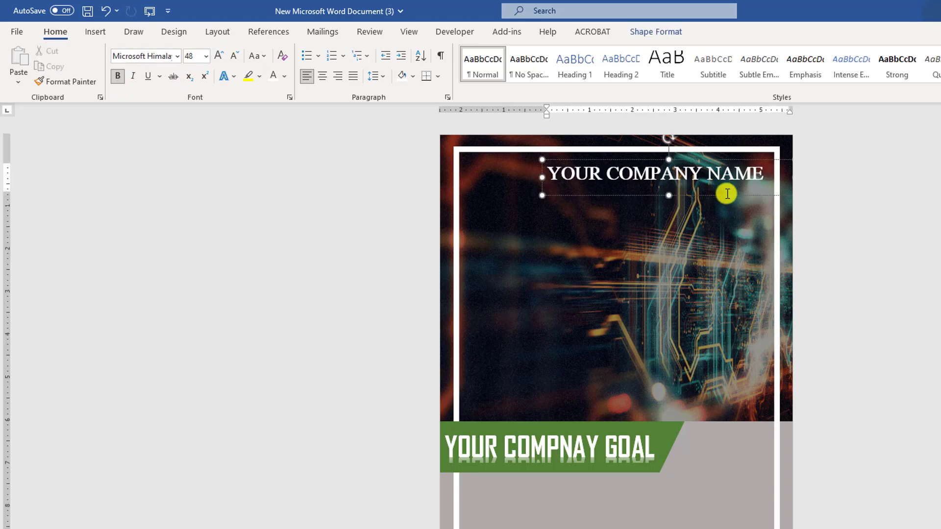
{"action": "left_click", "coordinate": [849, 201]}
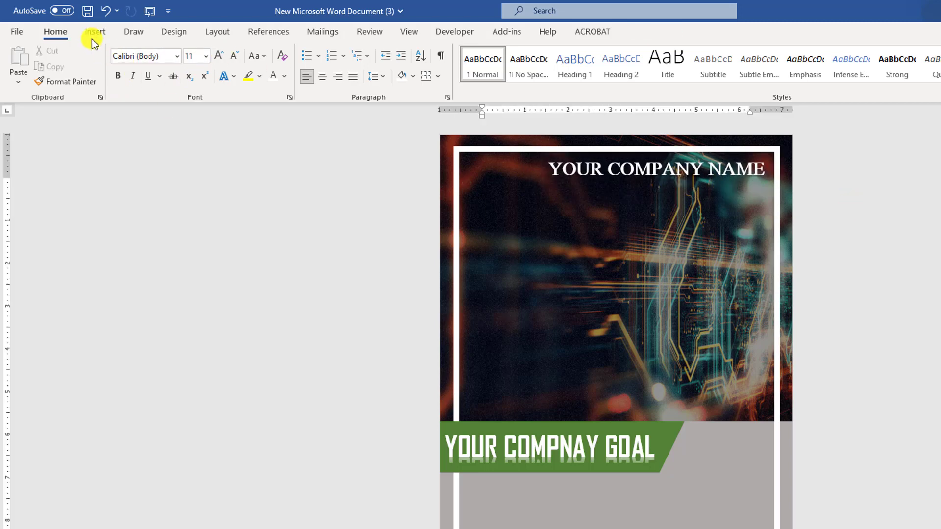
{"action": "left_click", "coordinate": [94, 33]}
Draw a text box below the green banner with no fill and no outline
{"action": "left_click", "coordinate": [173, 82]}
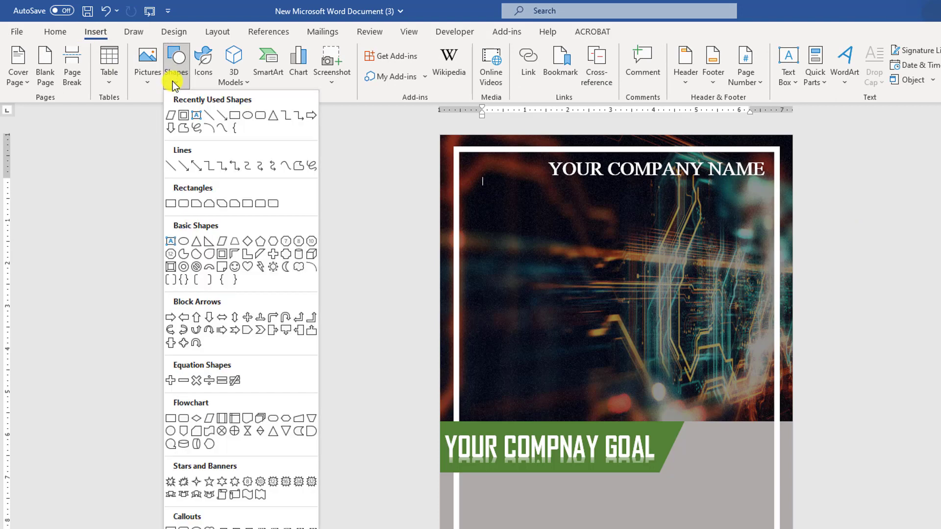
{"action": "left_click", "coordinate": [184, 115]}
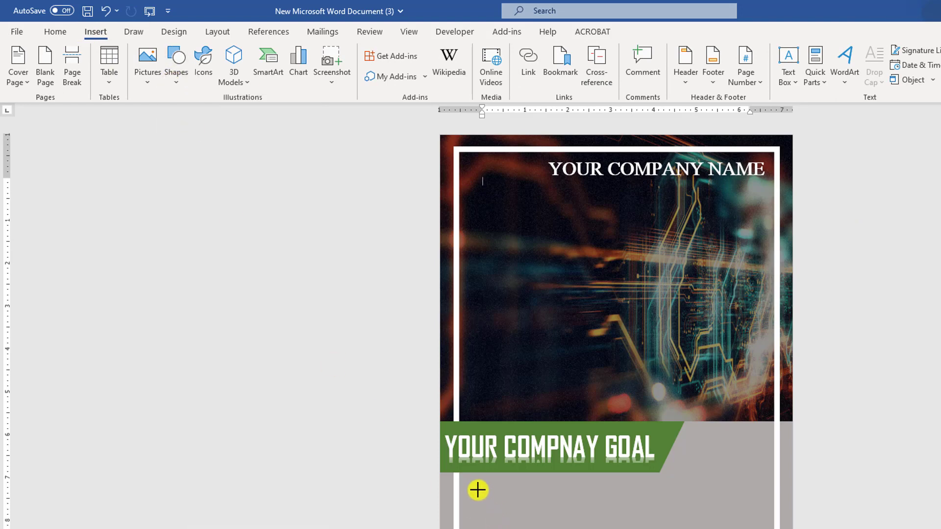
{"action": "left_click_drag", "start_coordinate": [478, 490], "coordinate": [588, 516]}
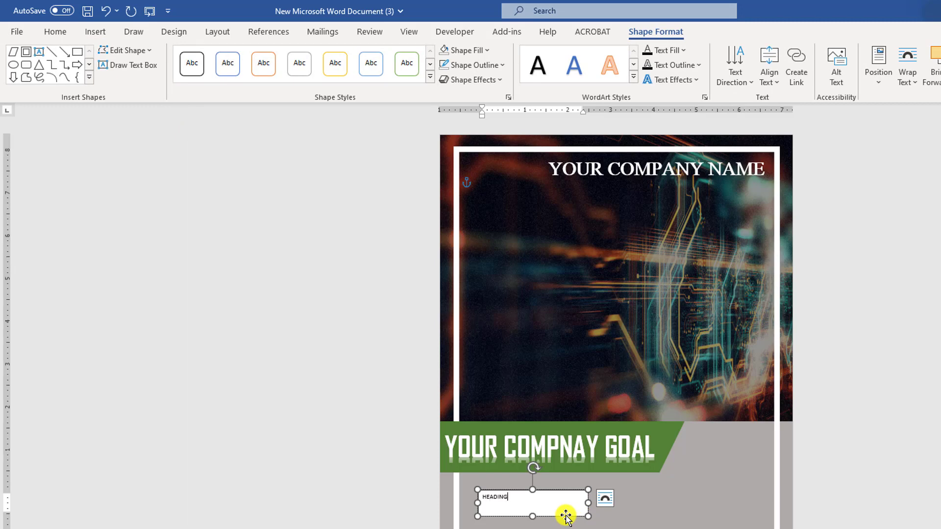
{"action": "left_click", "coordinate": [466, 50]}
{"action": "left_click", "coordinate": [466, 191]}
{"action": "left_click", "coordinate": [471, 65]}
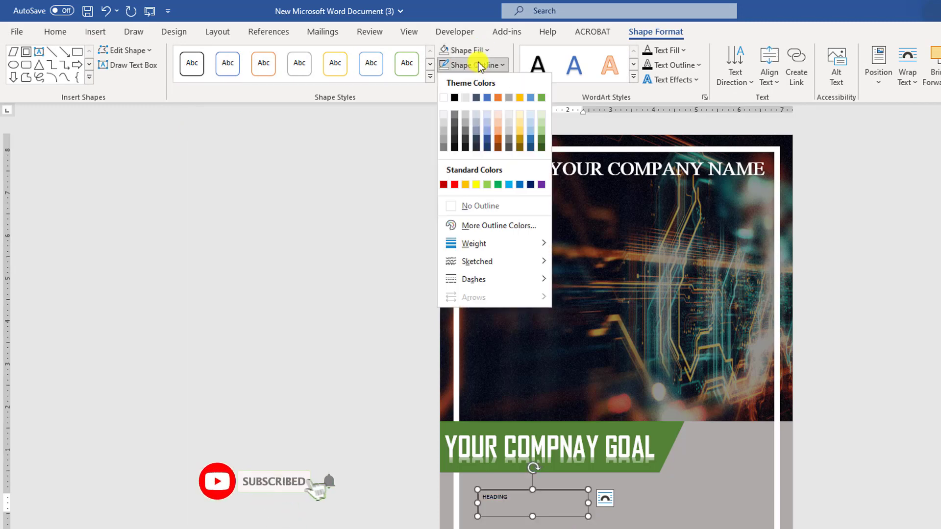
{"action": "left_click", "coordinate": [472, 206]}
Make the HEADING text bold Lora and increase its size
{"action": "left_click_drag", "start_coordinate": [528, 505], "coordinate": [502, 498]}
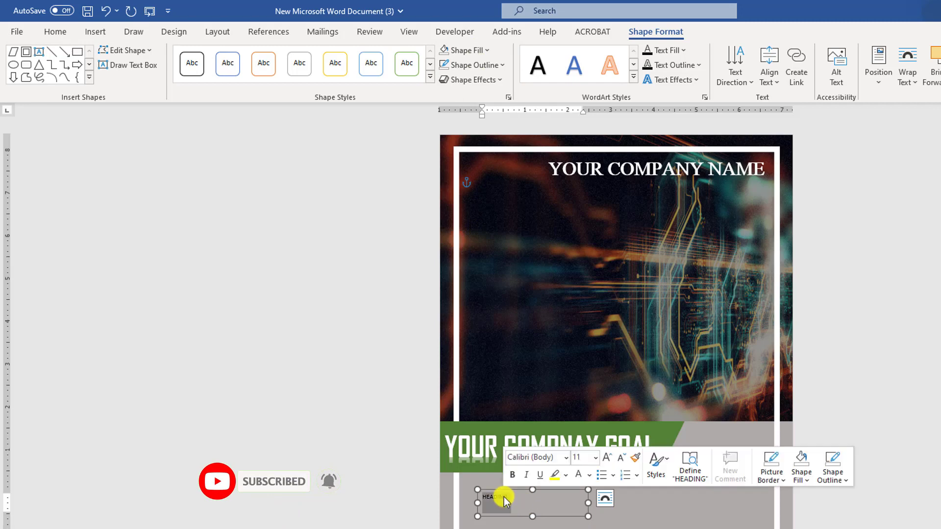
{"action": "left_click", "coordinate": [59, 33]}
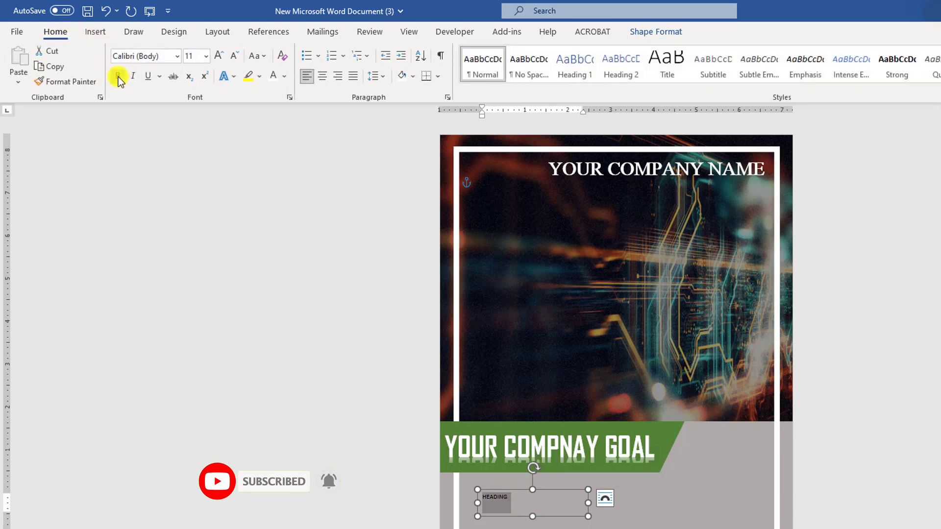
{"action": "left_click", "coordinate": [118, 76]}
{"action": "left_click", "coordinate": [147, 56]}
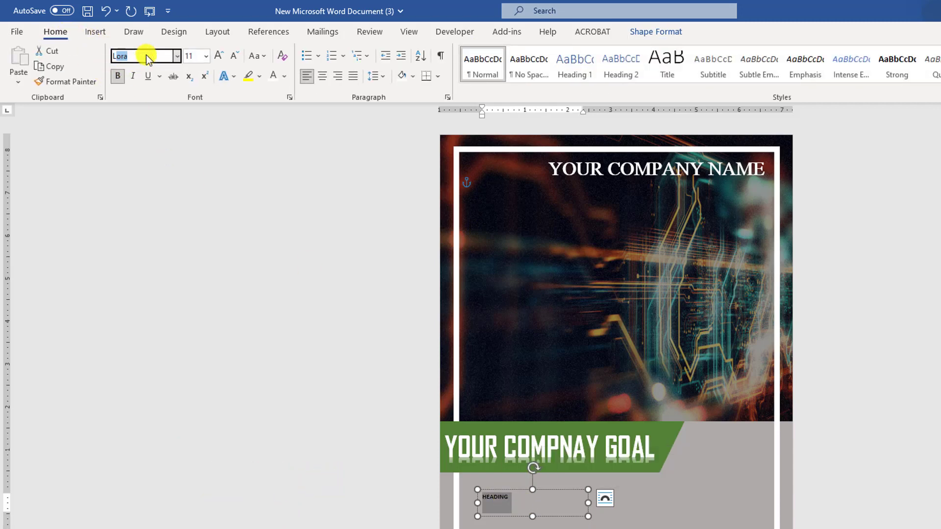
{"action": "key", "text": "Return"}
{"action": "left_click", "coordinate": [218, 55]}
{"action": "left_click", "coordinate": [218, 56]}
{"action": "left_click", "coordinate": [219, 56]}
{"action": "left_click", "coordinate": [218, 55]}
{"action": "left_click", "coordinate": [218, 56]}
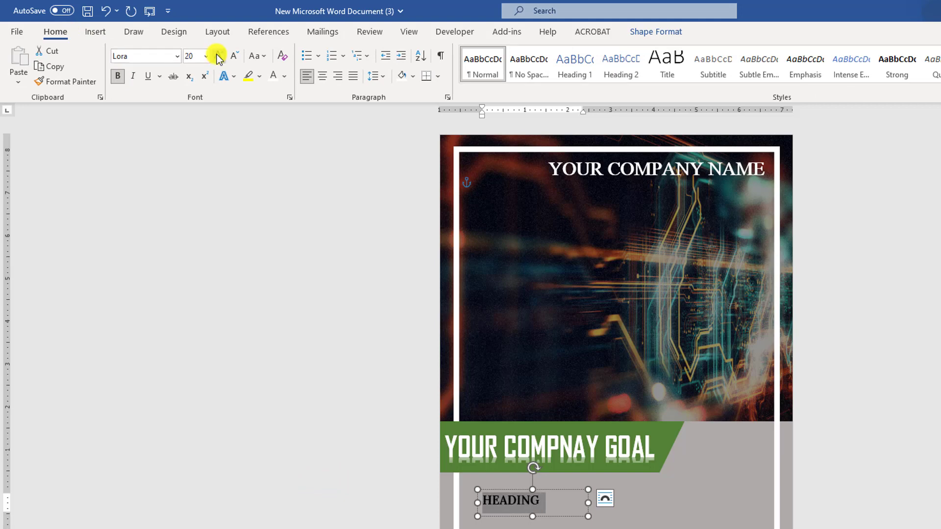
{"action": "left_click", "coordinate": [217, 55]}
Apply the Fill: Black, Text color 1 shadowed style to HEADING and enlarge it to 40 pt
{"action": "left_click", "coordinate": [656, 31]}
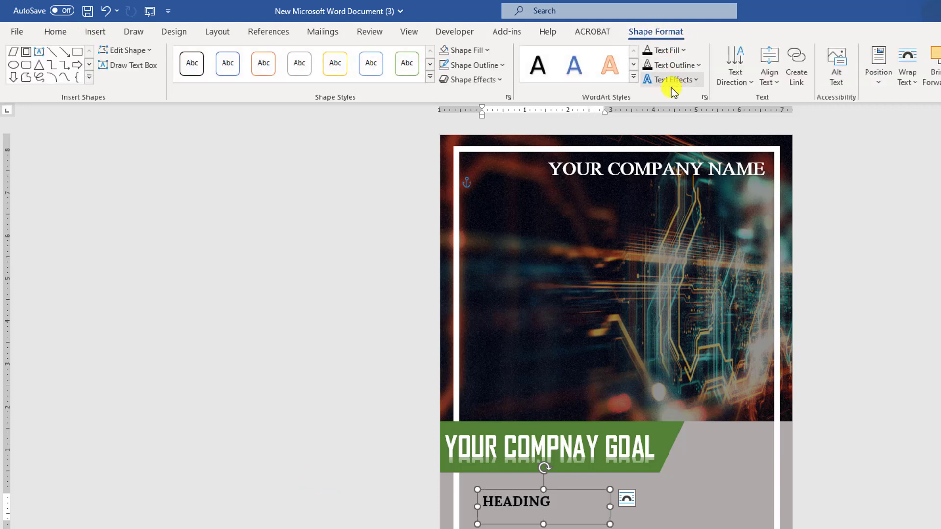
{"action": "left_click", "coordinate": [633, 77]}
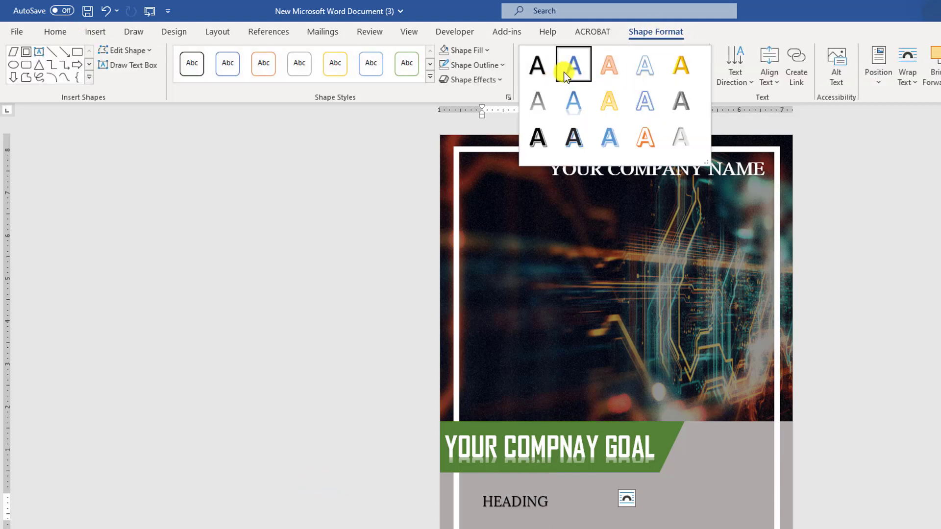
{"action": "left_click", "coordinate": [537, 65]}
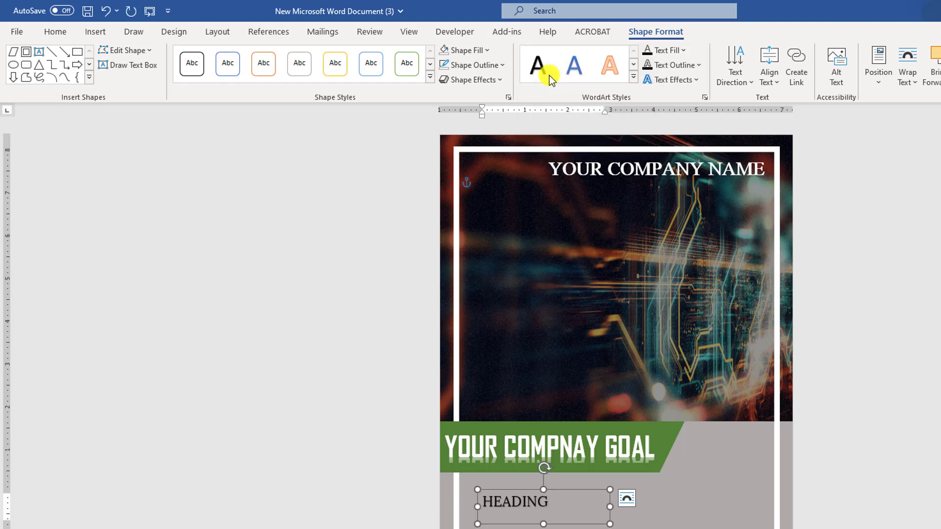
{"action": "left_click", "coordinate": [55, 31]}
{"action": "left_click", "coordinate": [219, 56]}
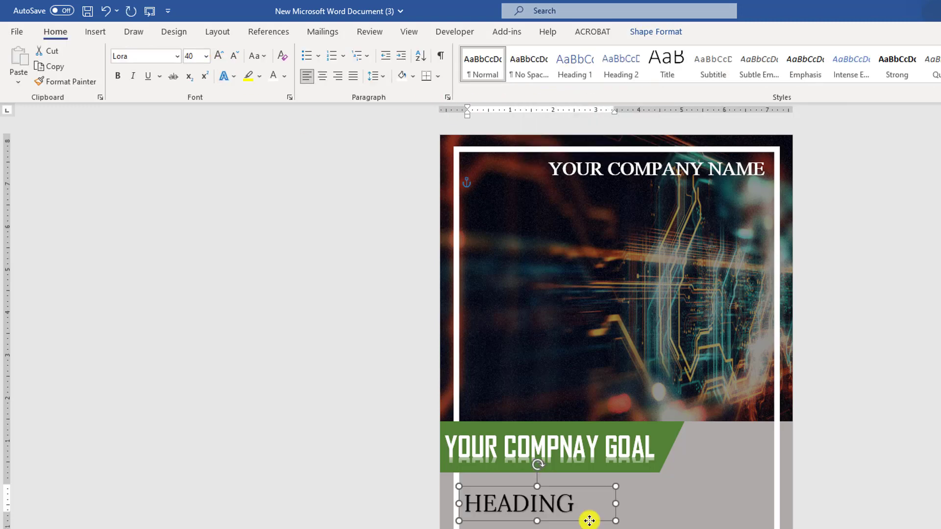
{"action": "left_click", "coordinate": [897, 482]}
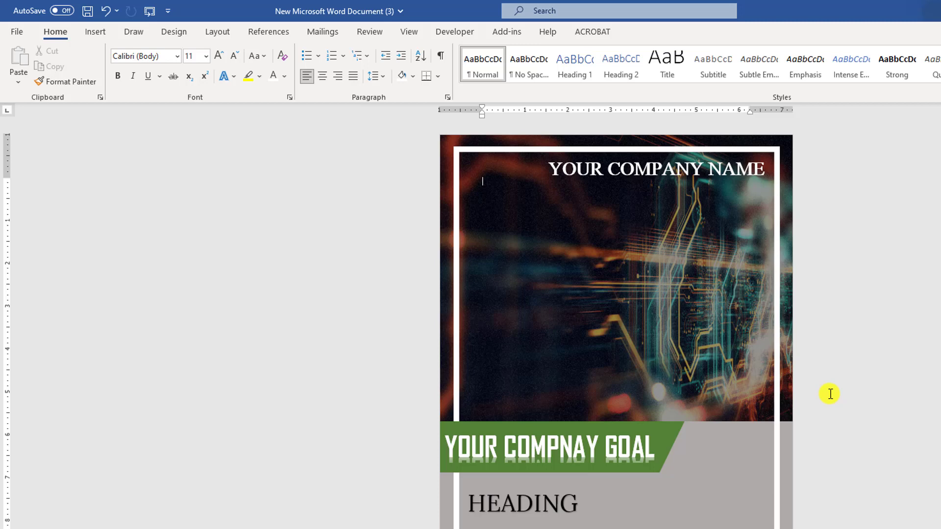
{"action": "left_click", "coordinate": [96, 33]}
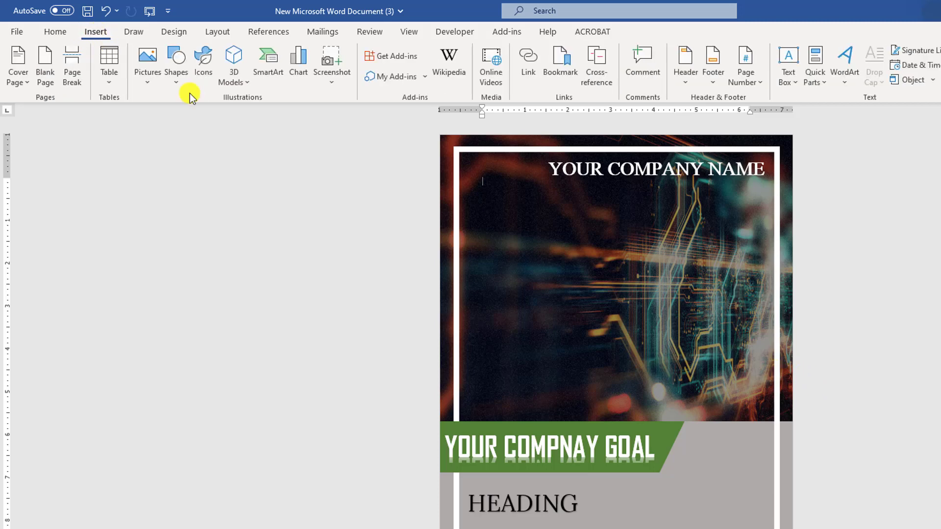
Insert a Banded Quote text box below HEADING and make its band green
{"action": "left_click", "coordinate": [790, 78]}
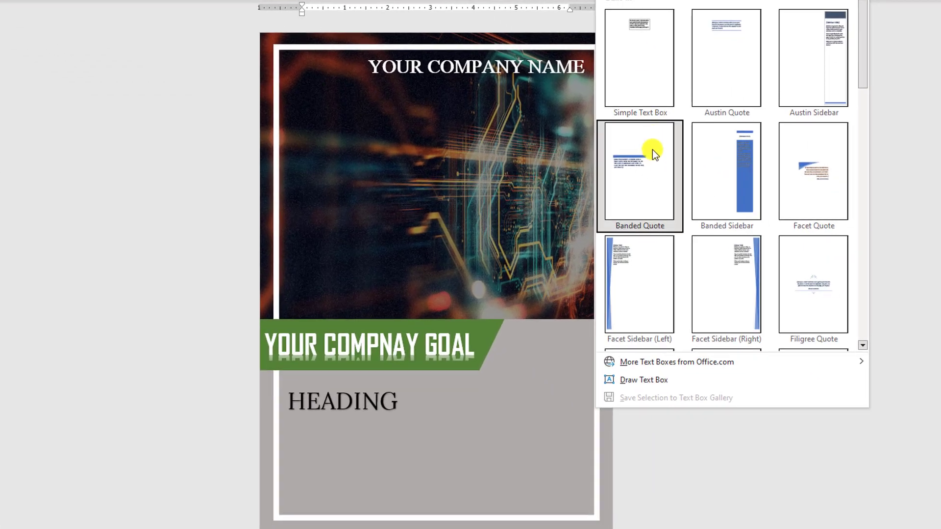
{"action": "left_click", "coordinate": [652, 150]}
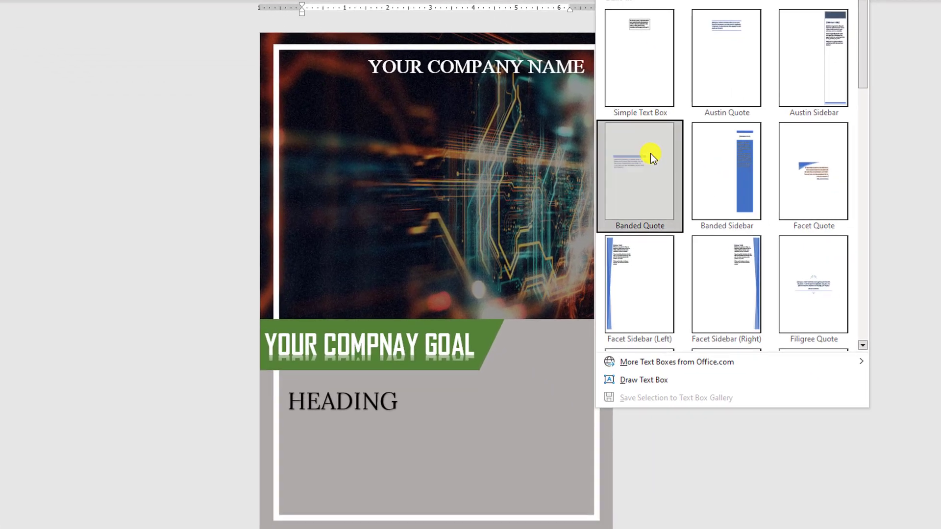
{"action": "left_click_drag", "start_coordinate": [421, 280], "coordinate": [410, 504]}
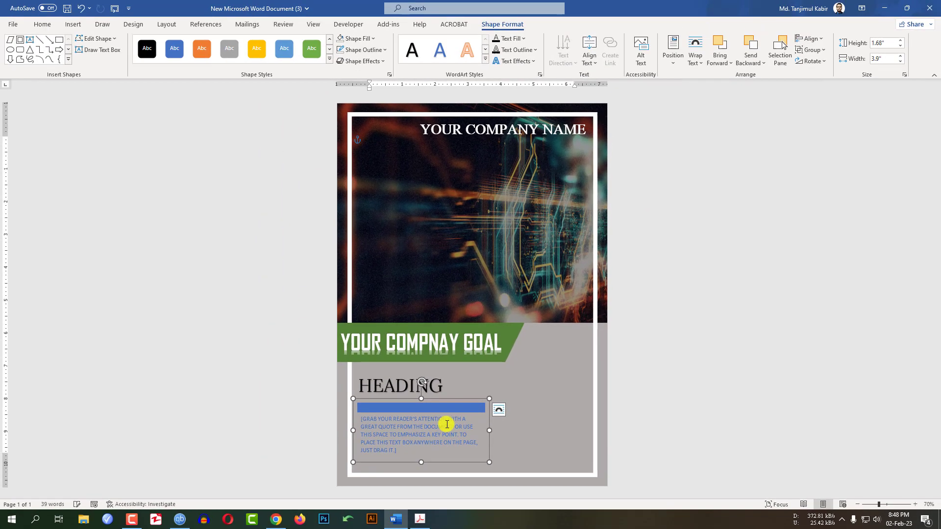
{"action": "left_click", "coordinate": [441, 406]}
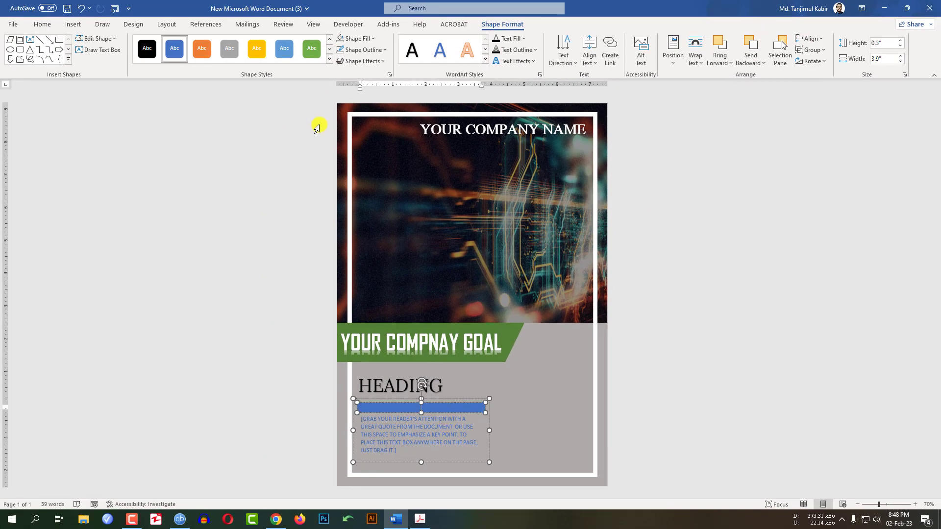
{"action": "left_click", "coordinate": [312, 53]}
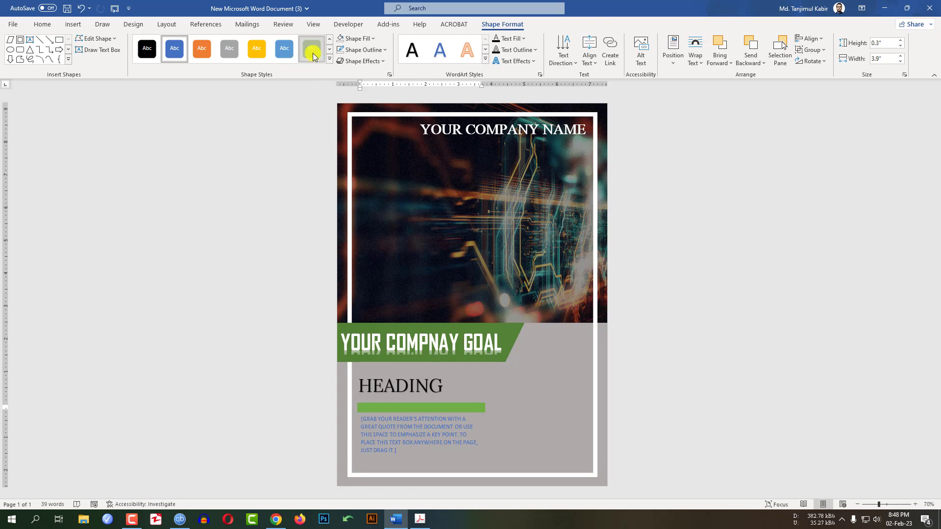
Justify the quote box's placeholder text
{"action": "left_click", "coordinate": [415, 448]}
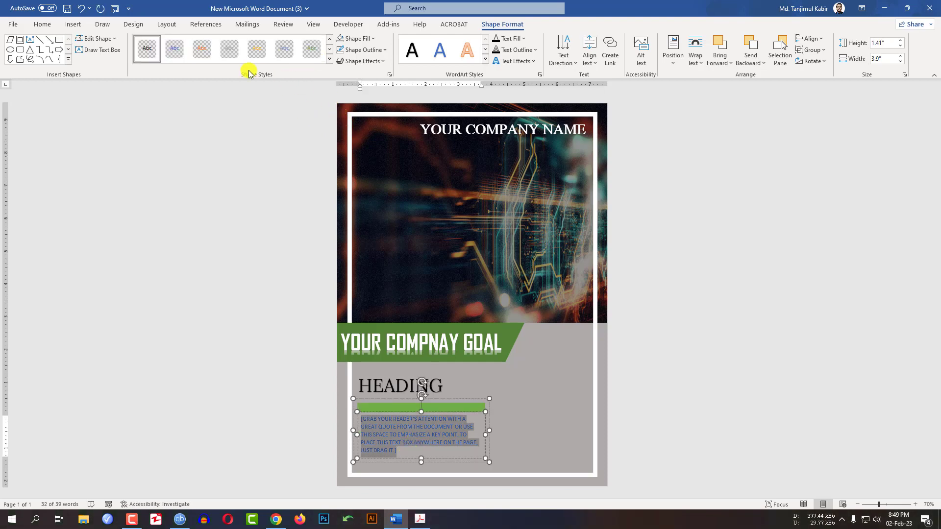
{"action": "left_click", "coordinate": [43, 24]}
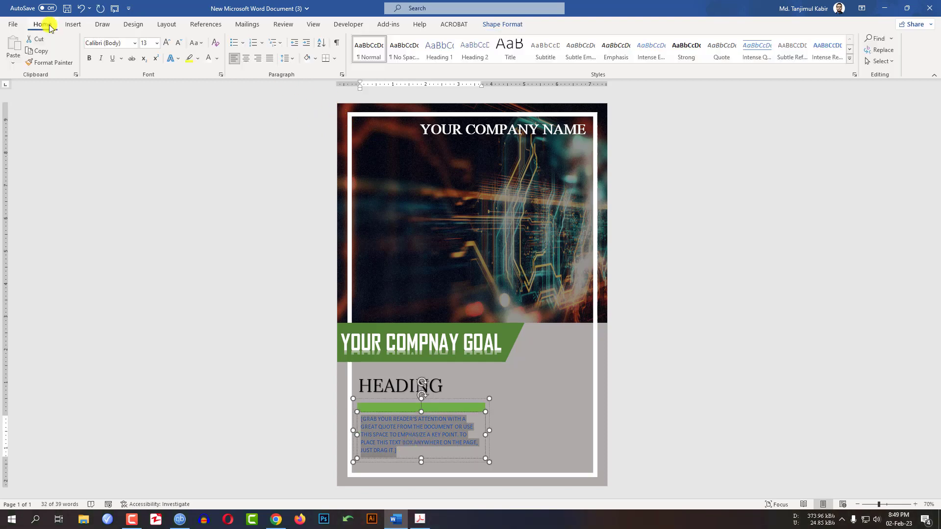
{"action": "left_click", "coordinate": [271, 59]}
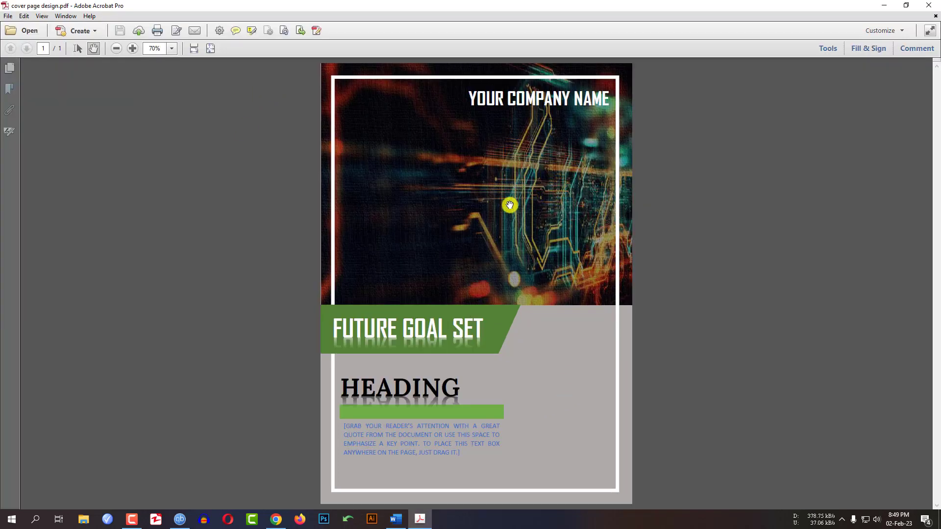
Back in Word, apply an Outer shadow preset from Text Effects to HEADING
{"action": "left_click", "coordinate": [396, 519]}
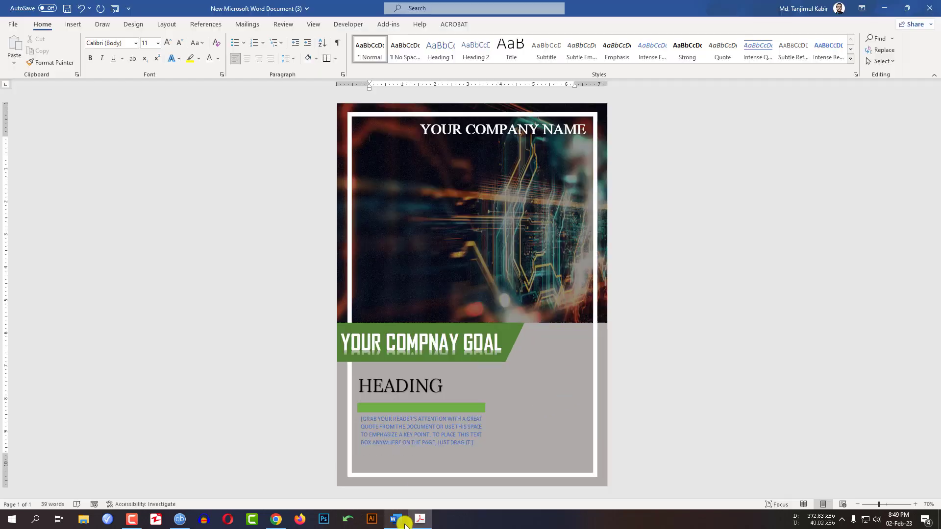
{"action": "left_click", "coordinate": [501, 287]}
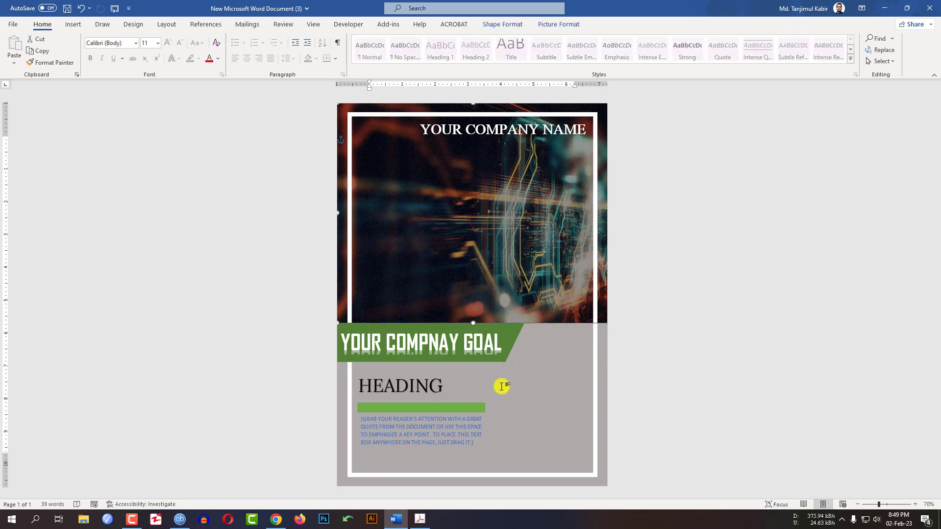
{"action": "double_click", "coordinate": [425, 388]}
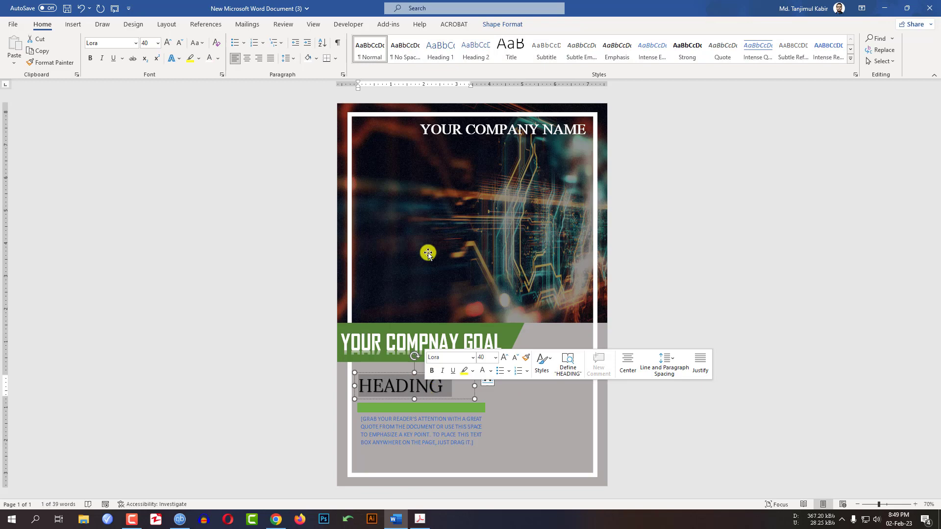
{"action": "left_click", "coordinate": [522, 25]}
{"action": "left_click", "coordinate": [514, 61]}
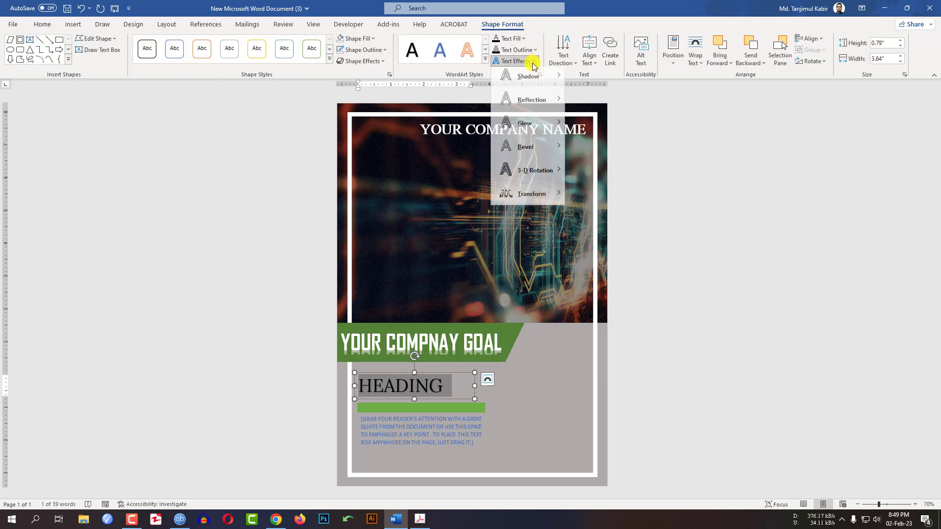
{"action": "mouse_move", "coordinate": [532, 83]}
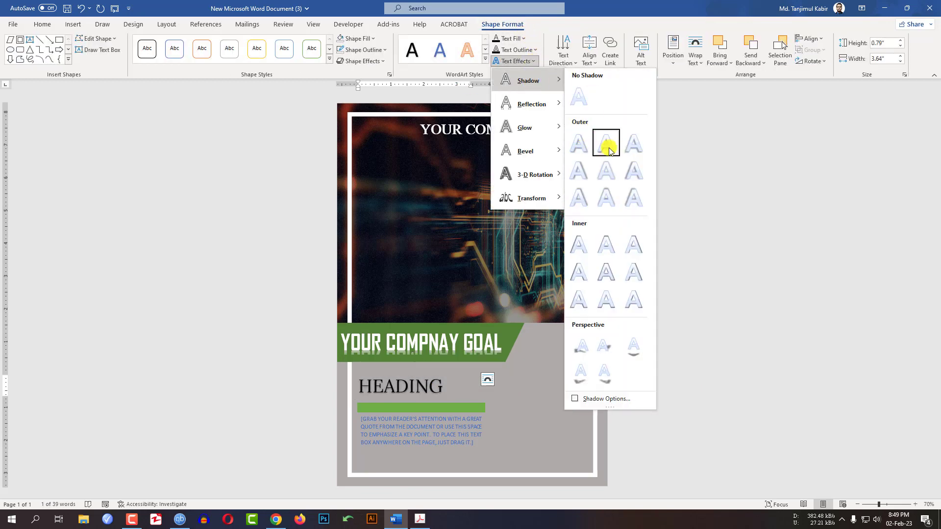
{"action": "left_click", "coordinate": [514, 307]}
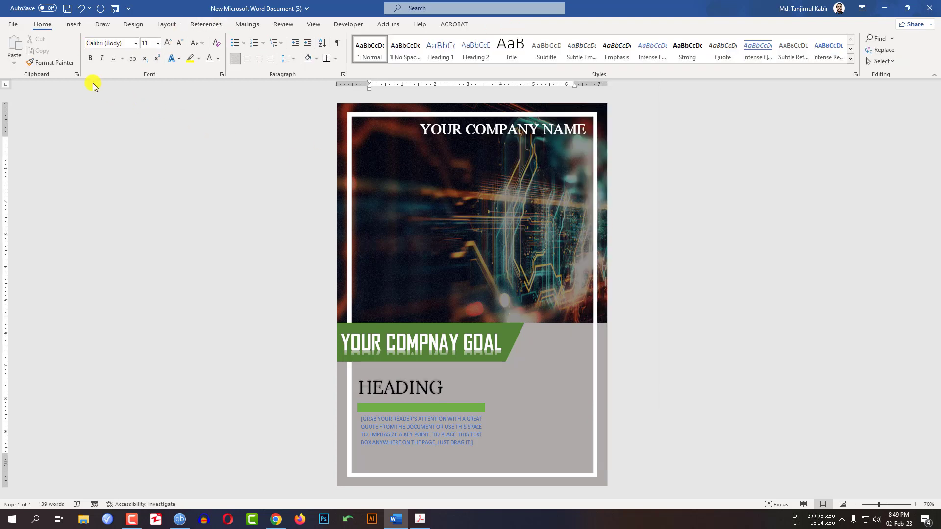
Save the cover to the Desktop as a PDF named 'cover', opening it in Acrobat
{"action": "left_click", "coordinate": [14, 25]}
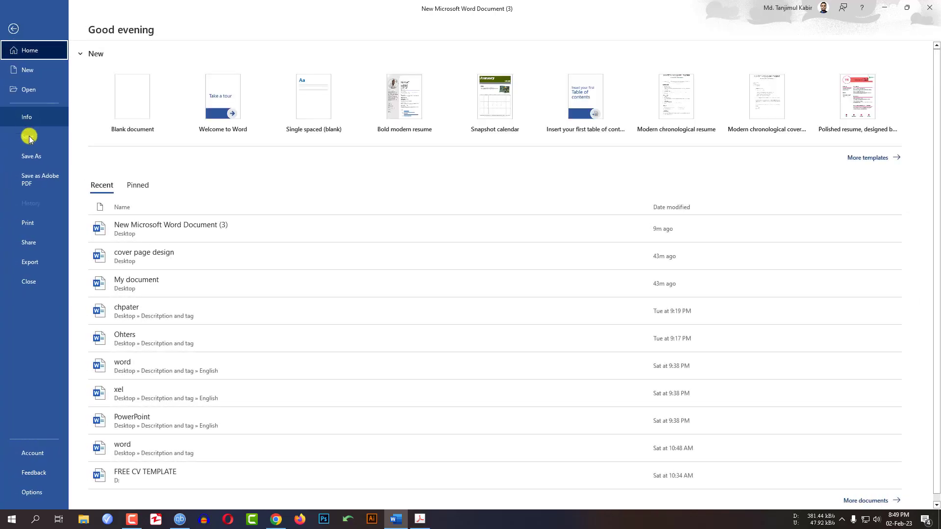
{"action": "left_click", "coordinate": [34, 156]}
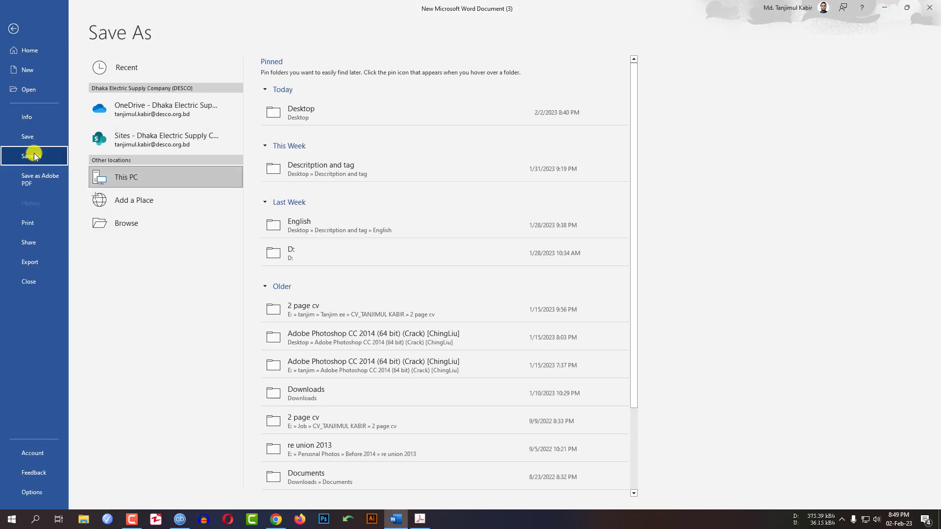
{"action": "left_click", "coordinate": [126, 224]}
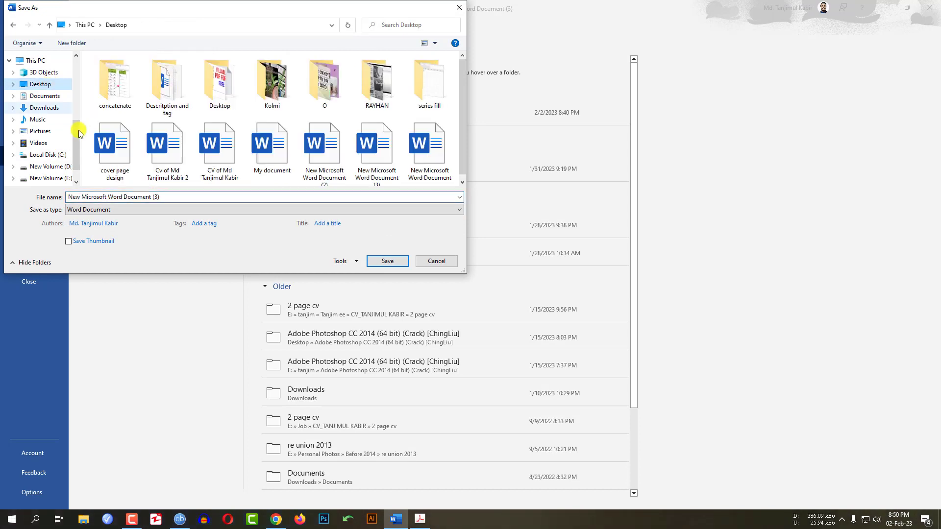
{"action": "left_click", "coordinate": [134, 199]}
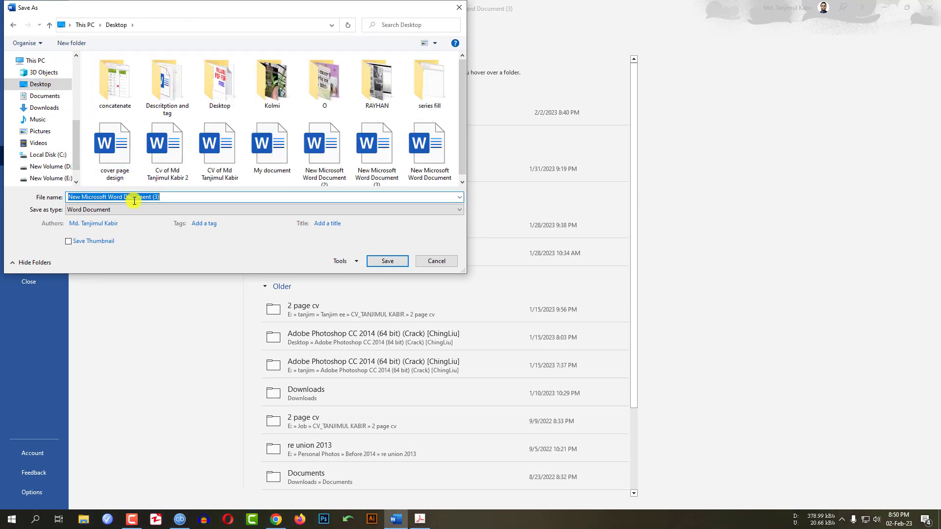
{"action": "type", "text": "cover"}
{"action": "left_click", "coordinate": [142, 209]}
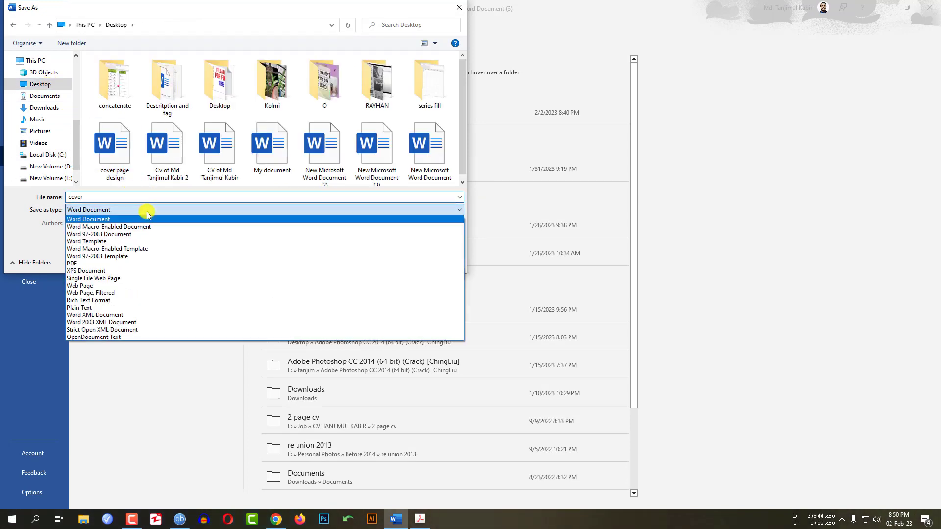
{"action": "left_click", "coordinate": [113, 263]}
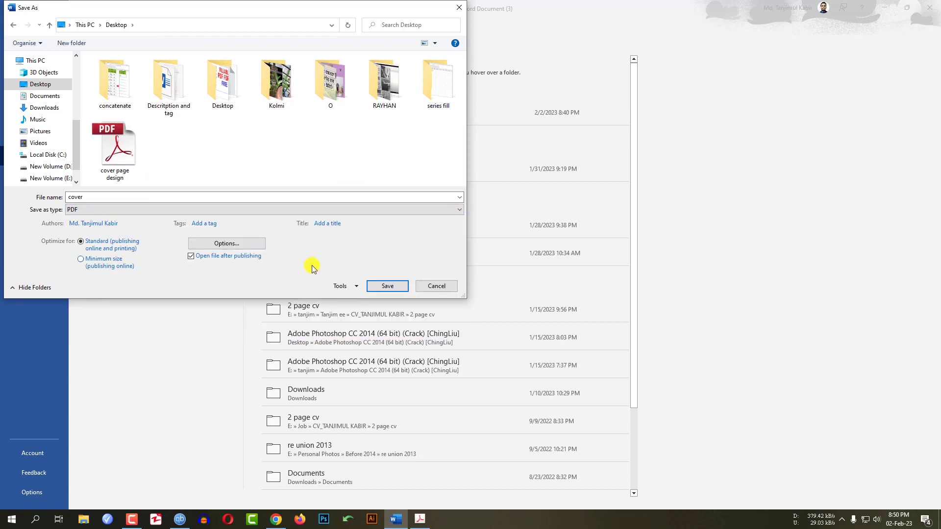
{"action": "left_click", "coordinate": [387, 286]}
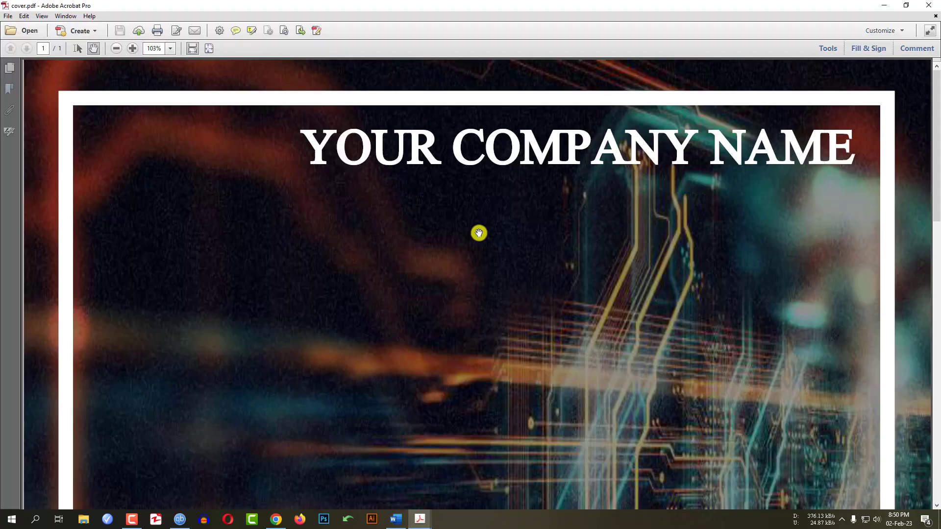
{"action": "scroll", "coordinate": [460, 256], "scroll_direction": "down", "scroll_amount": 5}
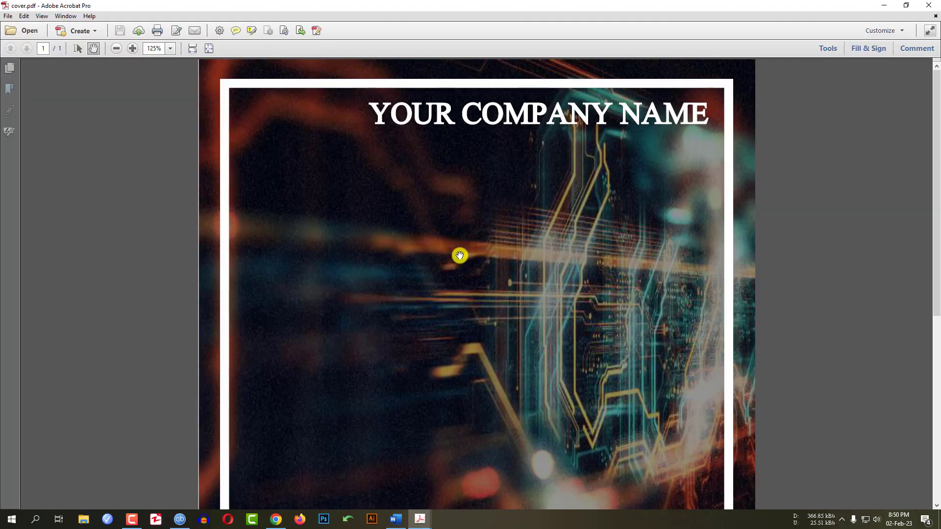